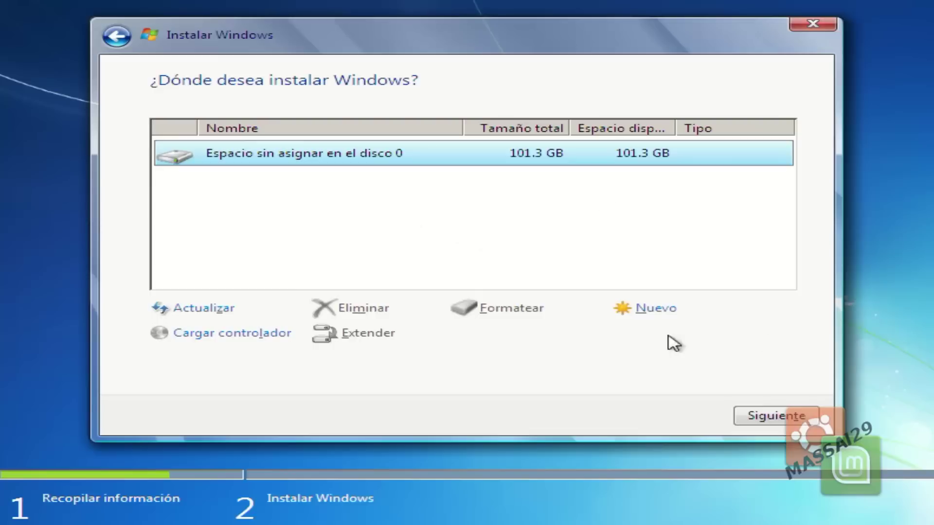
Create a 40000 MB partition in the unallocated space of disk 0 and start installing Windows on Partición 2
click(637, 308)
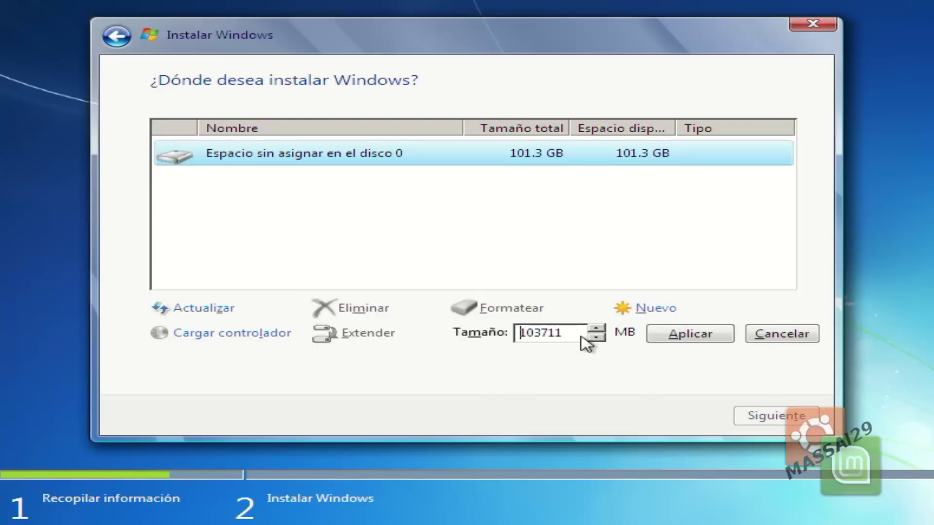
click(566, 332)
drag(568, 337, 491, 333)
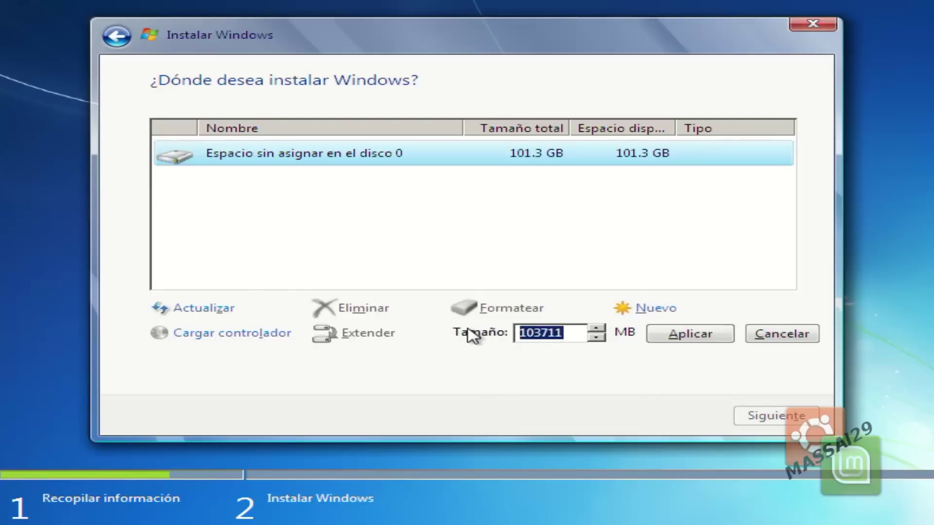
text(4000)
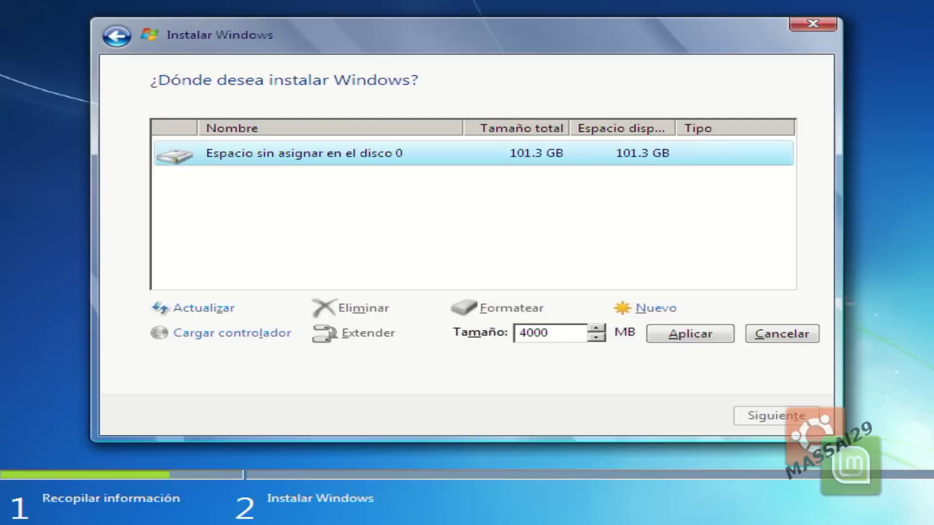
text(0)
key(Left)
key(Left)
key(Left)
click(686, 334)
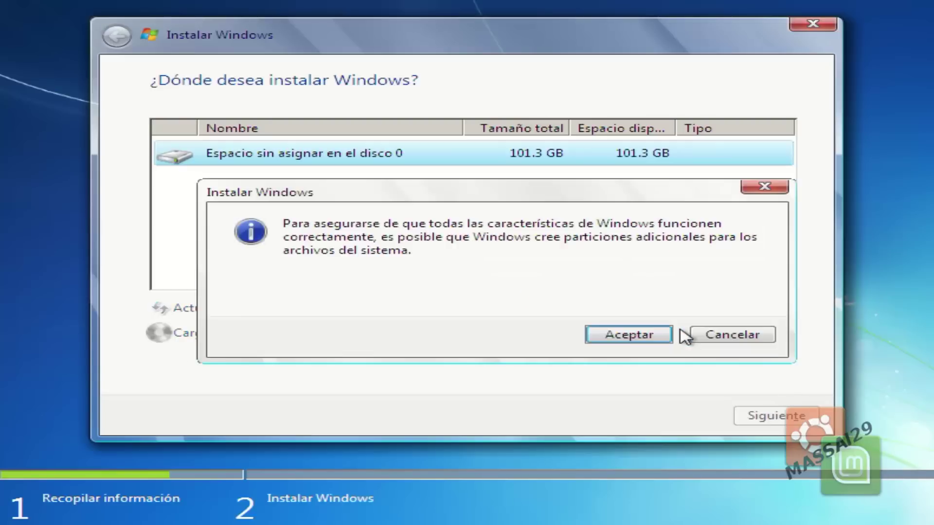
click(637, 340)
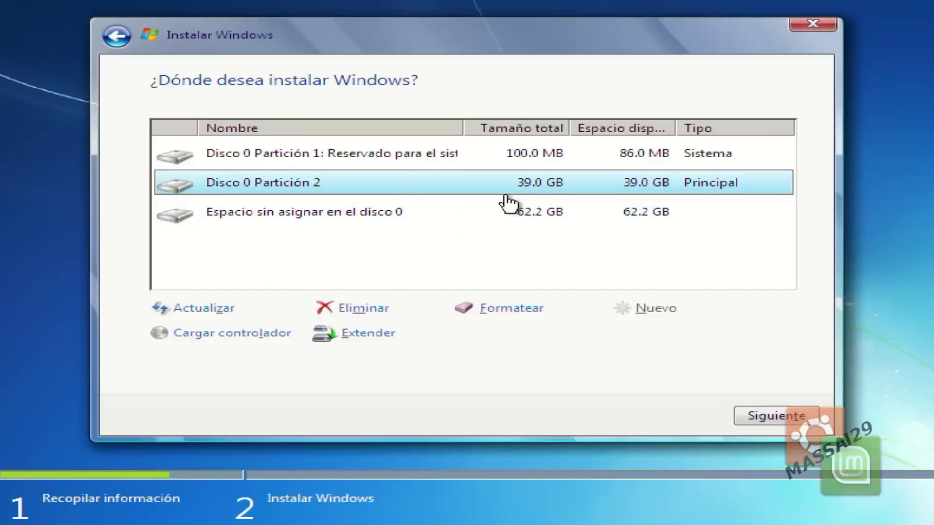
click(796, 418)
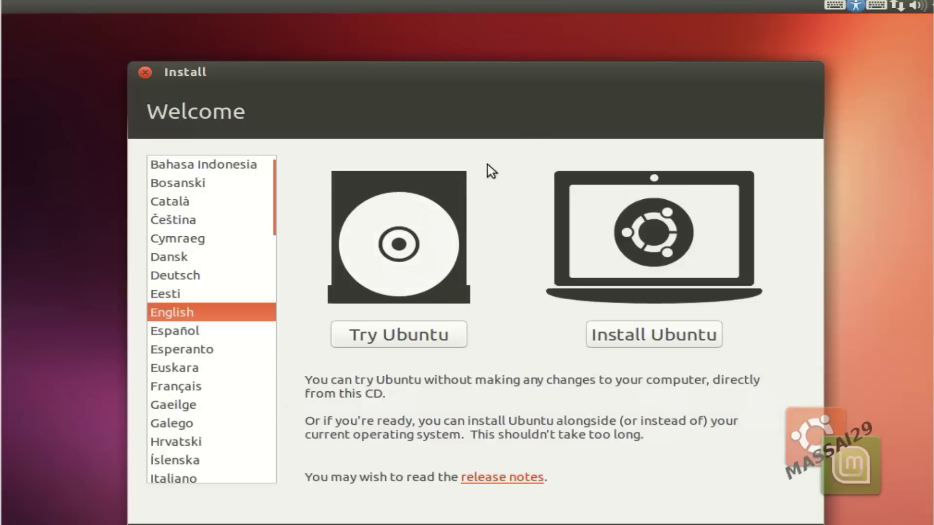
Start the Ubuntu installation in Español and choose Más opciones as the installation type to partition the disk manually
click(190, 334)
click(646, 340)
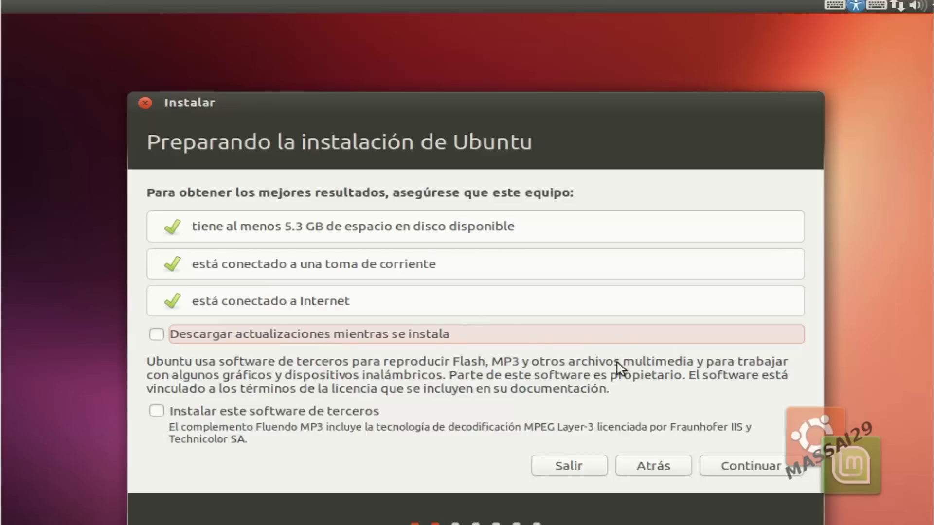
click(748, 467)
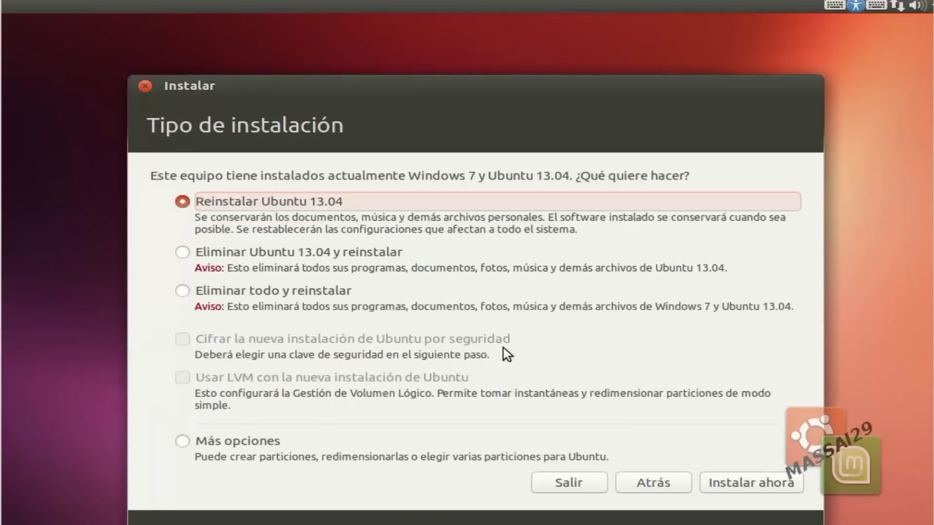
click(182, 447)
click(763, 479)
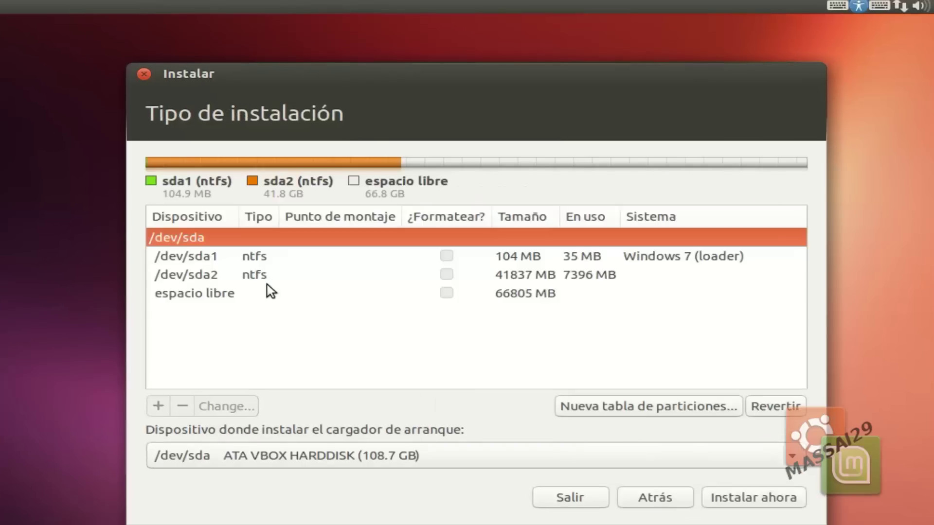
Examine the /dev/sda1 and /dev/sda2 NTFS partitions and the free space in the partition table
click(268, 292)
click(271, 262)
click(267, 292)
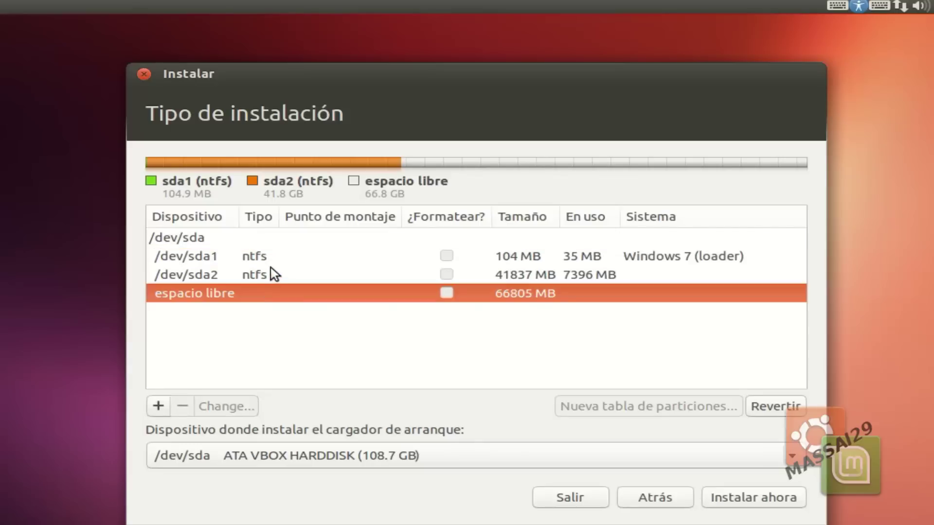
click(271, 260)
click(270, 274)
click(270, 260)
click(271, 277)
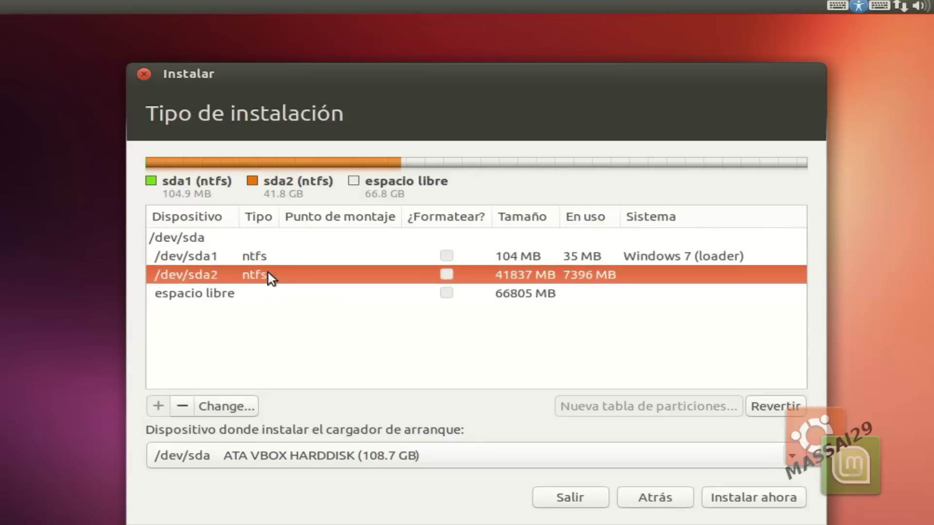
click(271, 260)
click(267, 274)
Start a new partition in the free space and set its size to 2048 MB
click(255, 294)
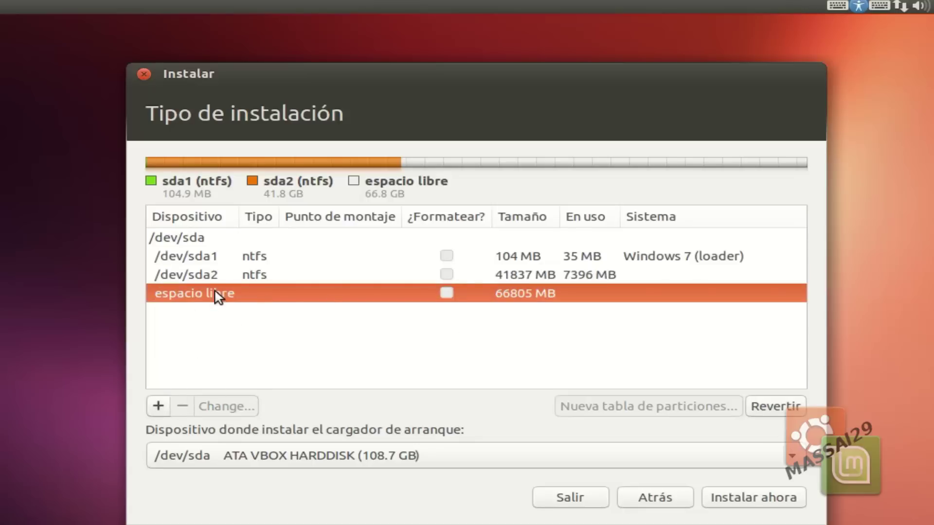
click(158, 406)
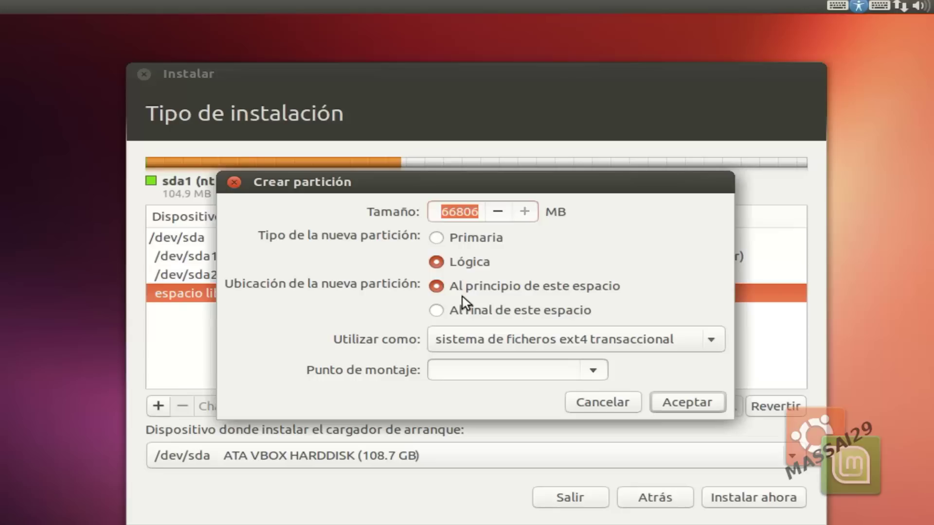
text(1024)
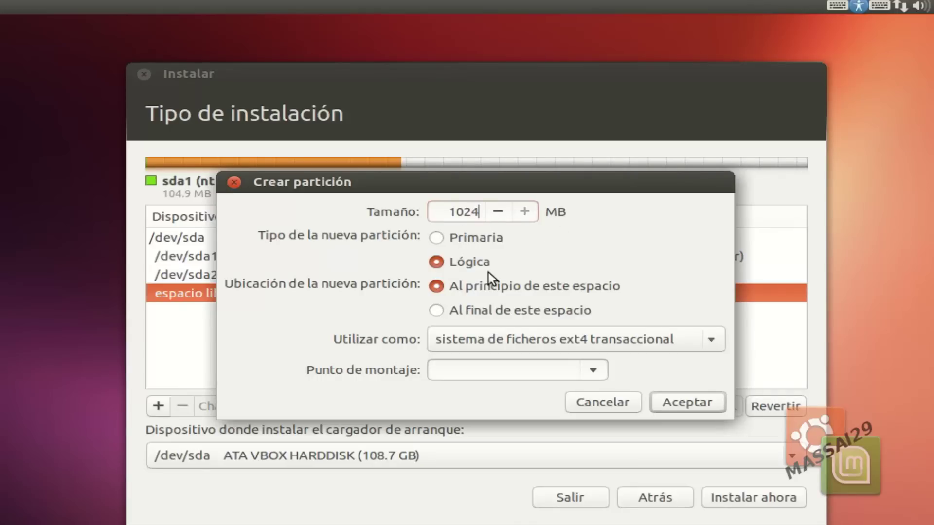
key(Left)
key(Left)
key(Left)
text(2)
key(Right)
key(Right)
key(BackSpace)
key(BackSpace)
text(48)
drag(456, 213, 492, 234)
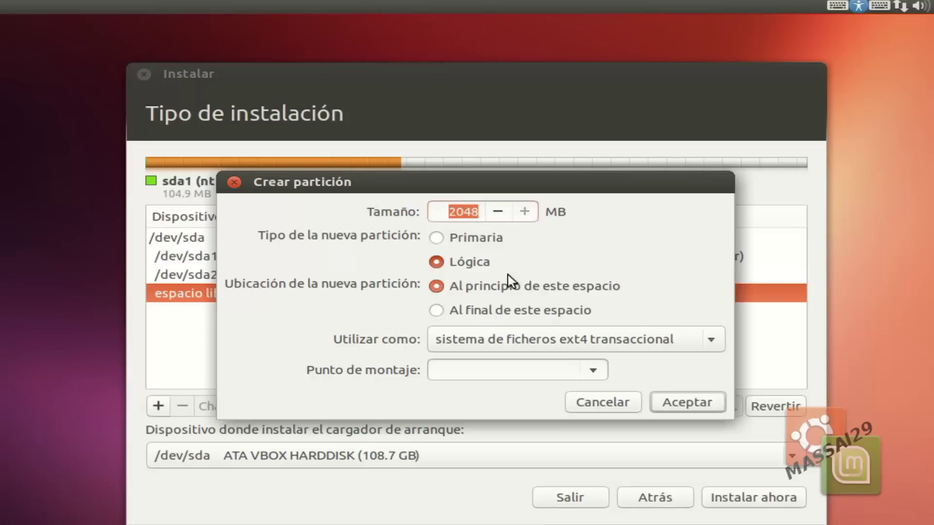
Make the 2048 MB partition Lógica, use it as área de intercambio, and create it
click(492, 240)
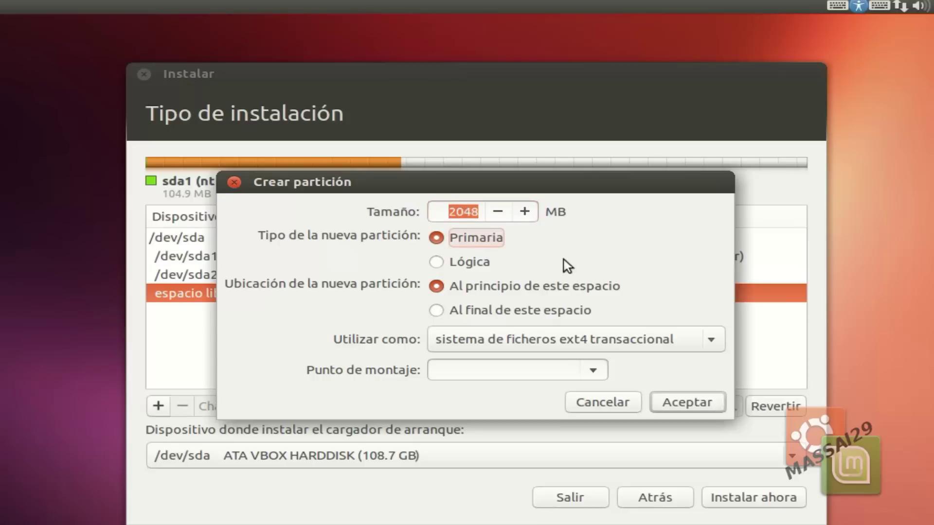
click(436, 262)
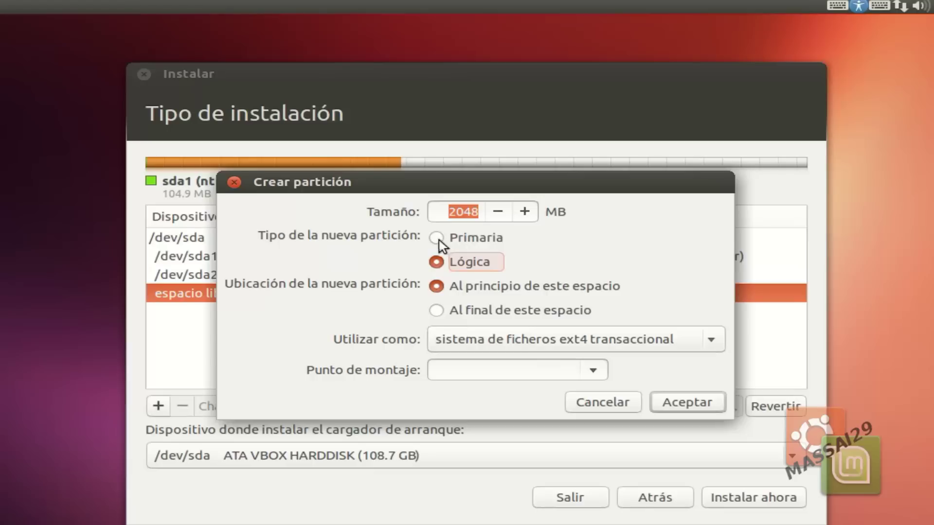
click(638, 347)
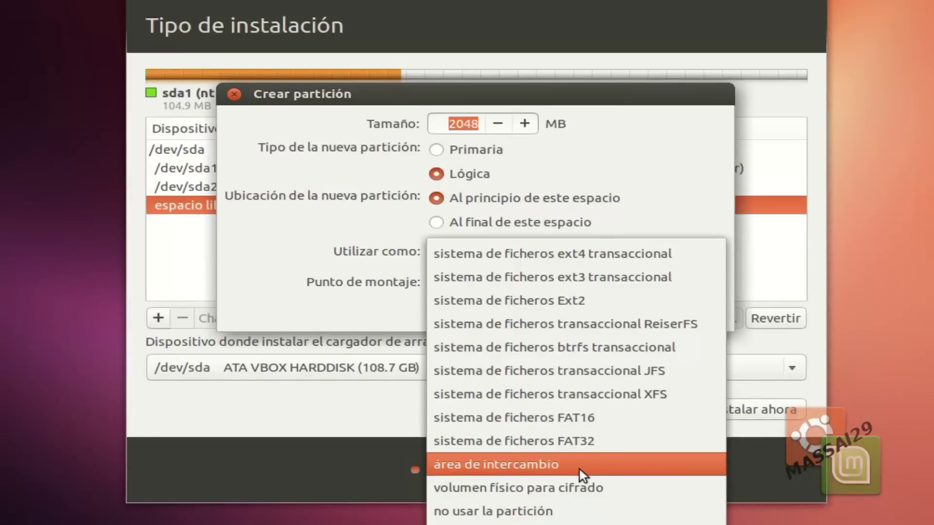
click(488, 468)
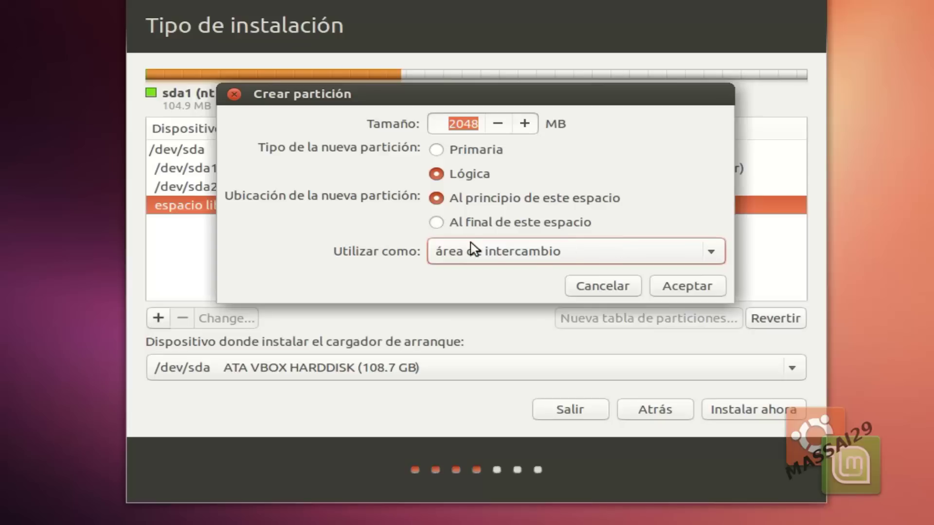
click(679, 287)
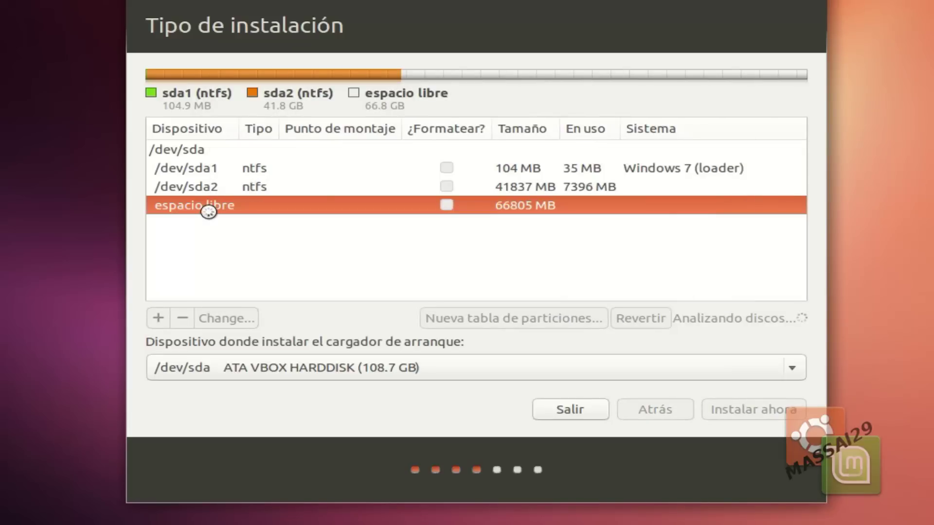
click(294, 209)
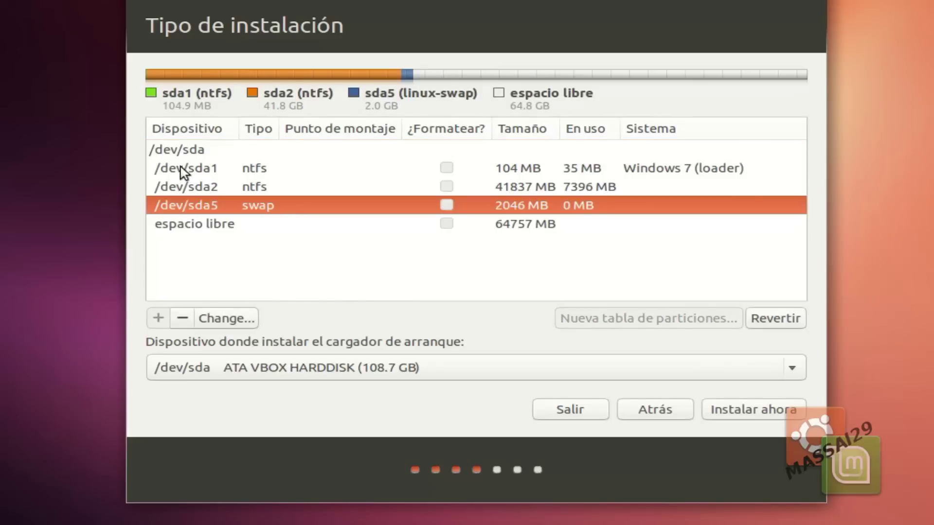
Start another partition in the free space after the swap partition and set its size to 10000 MB
click(239, 223)
click(260, 207)
click(229, 228)
click(157, 317)
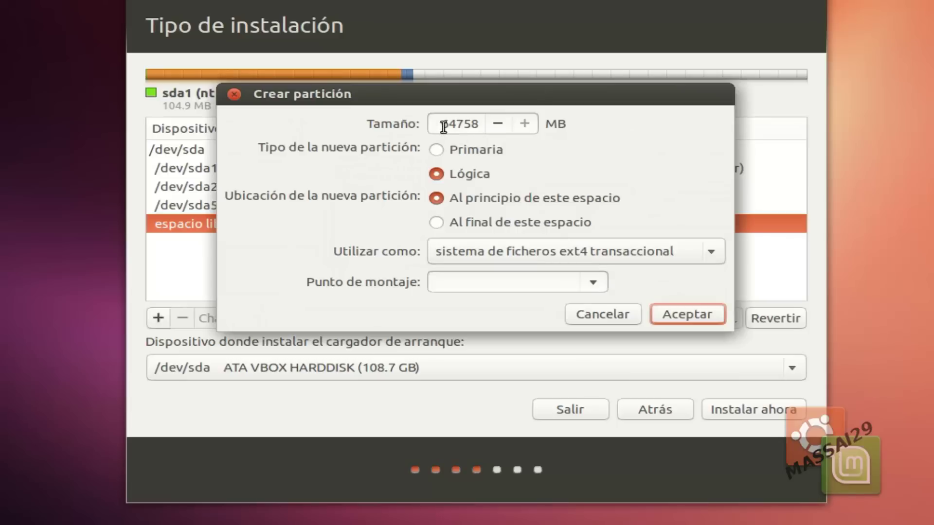
double_click(444, 123)
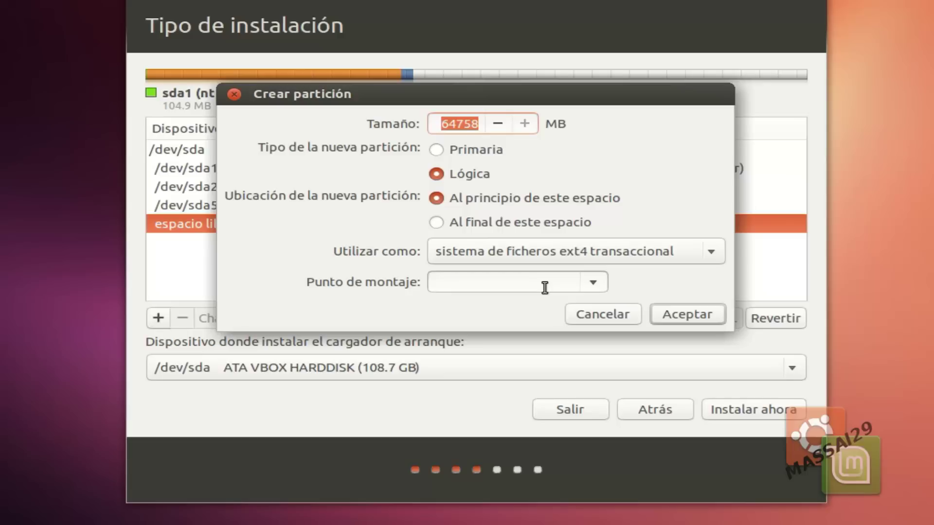
text(0000)
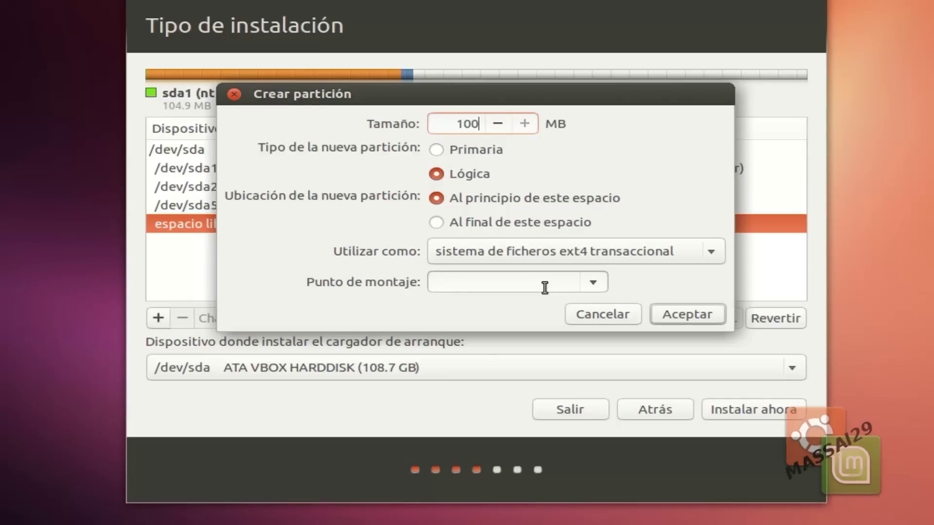
key(Left)
key(Left)
key(Left)
key(Right)
key(Right)
key(Right)
Set the mount point of the new ext4 partition to / and create the partition
click(601, 289)
click(548, 311)
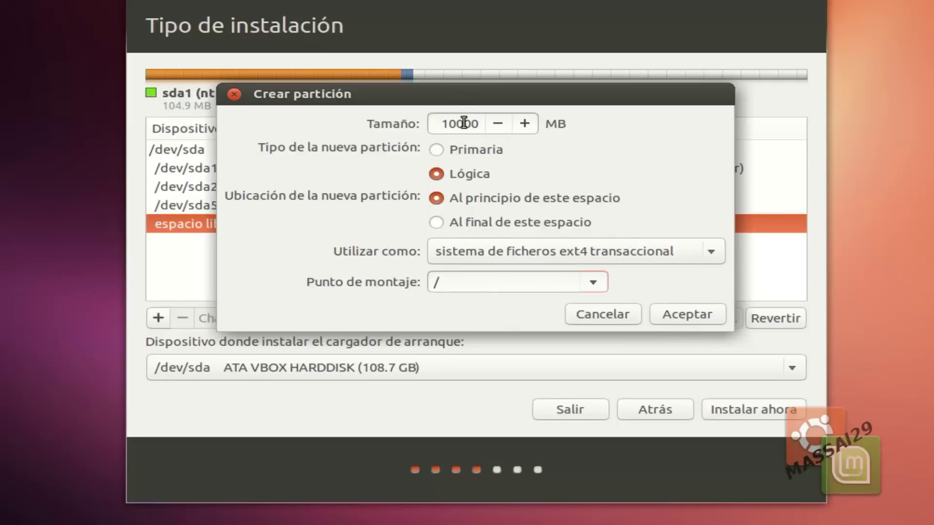
drag(462, 123, 481, 123)
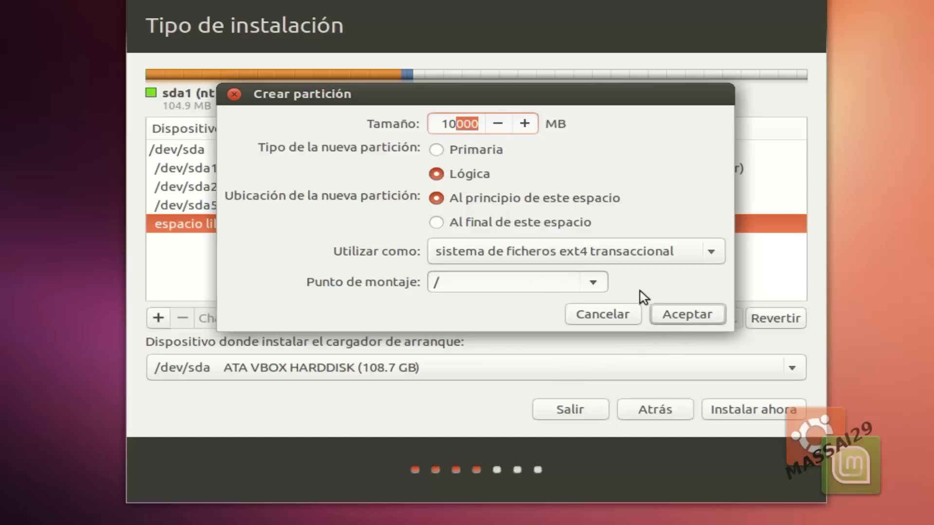
click(678, 321)
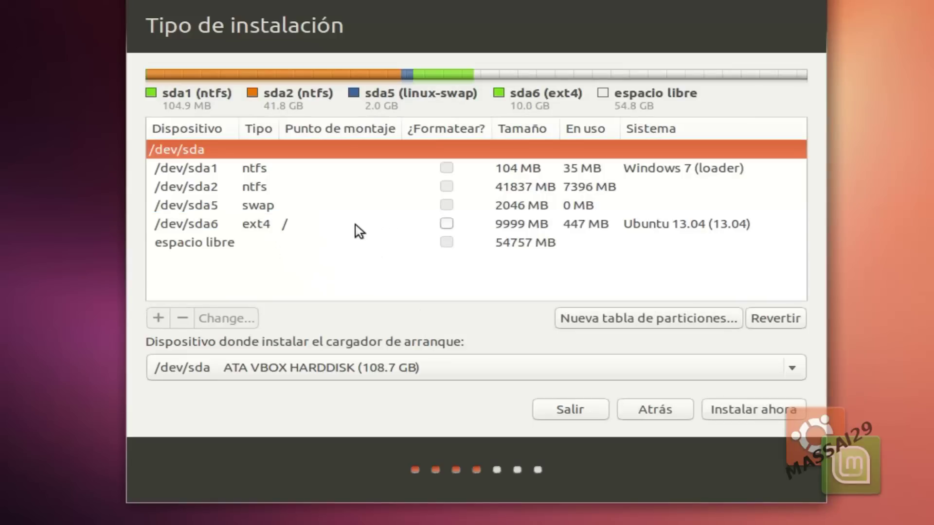
Mark the root partition /dev/sda6 for formatting
click(363, 225)
click(445, 223)
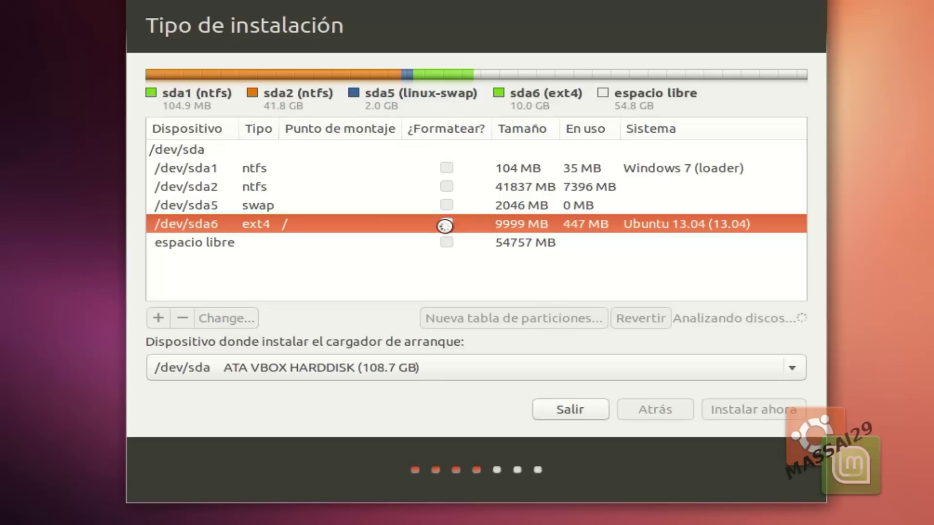
click(537, 225)
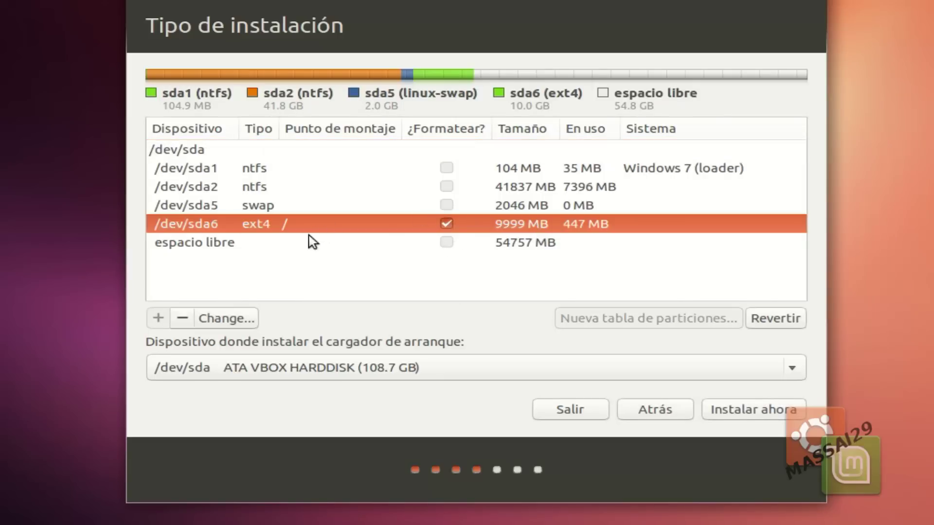
Start a partition in the free space after the root partition and set its size to 10000 MB
click(220, 245)
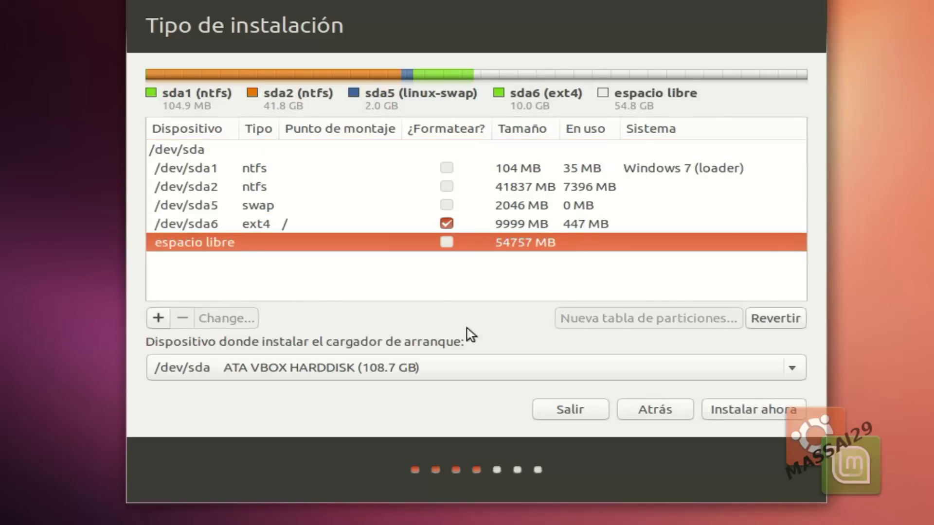
click(158, 319)
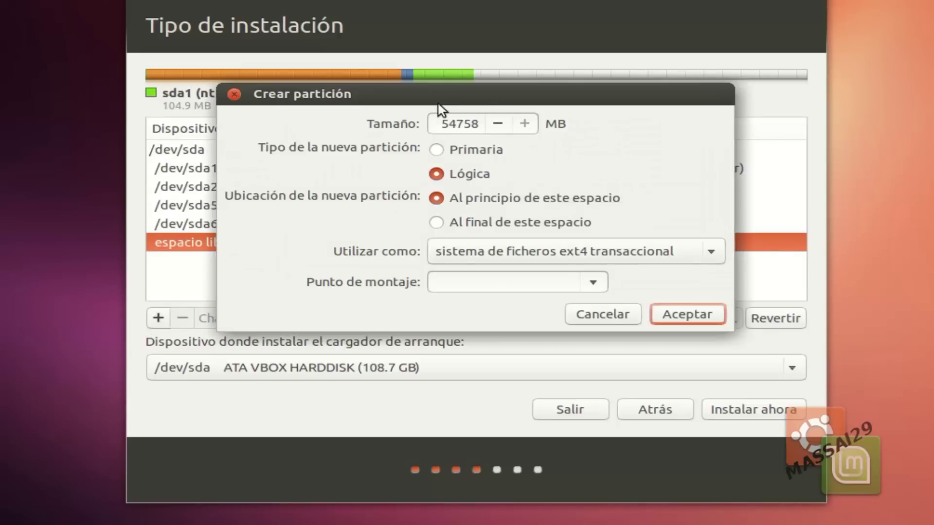
drag(482, 124, 355, 119)
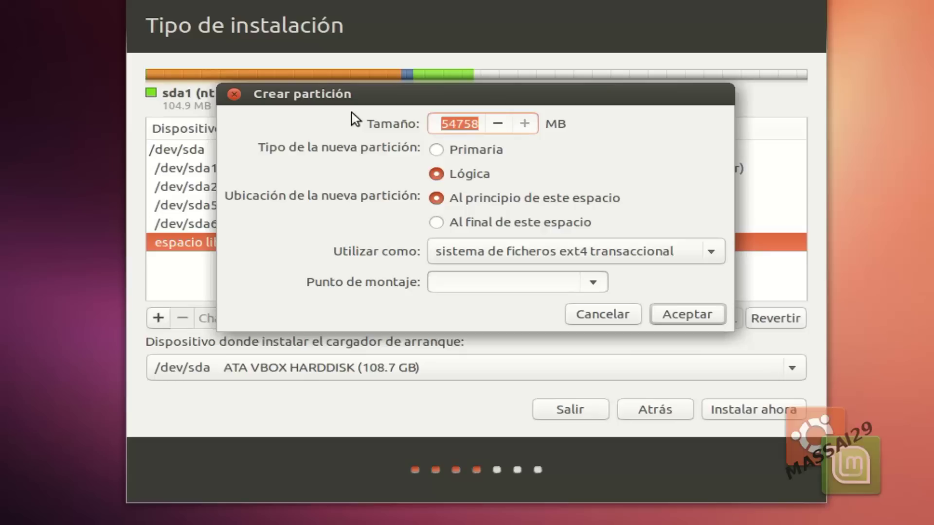
text(10000)
key(Left)
key(Left)
key(Left)
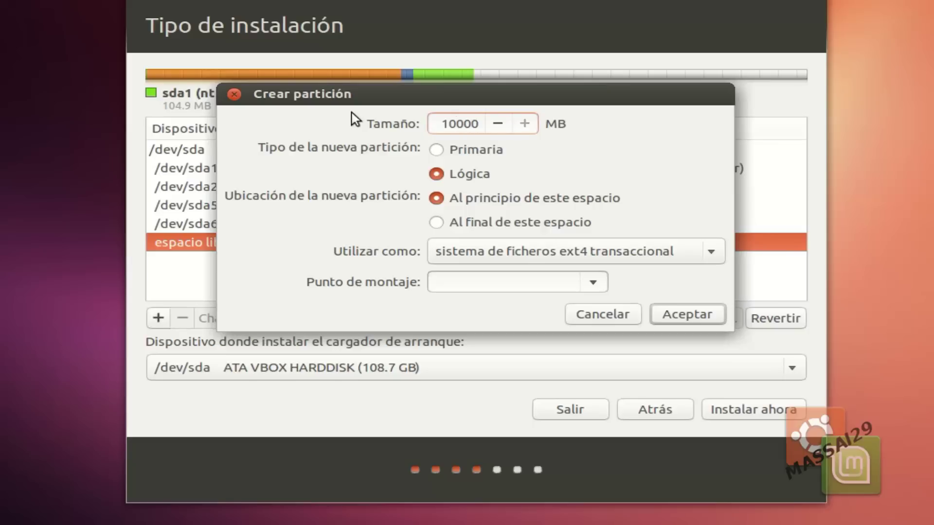
key(Right)
key(Right)
key(Right)
key(Left)
key(Left)
key(Left)
key(Right)
key(Right)
key(Right)
Set the mount point of the new 10000 MB ext4 partition to /home and create the partition
click(594, 284)
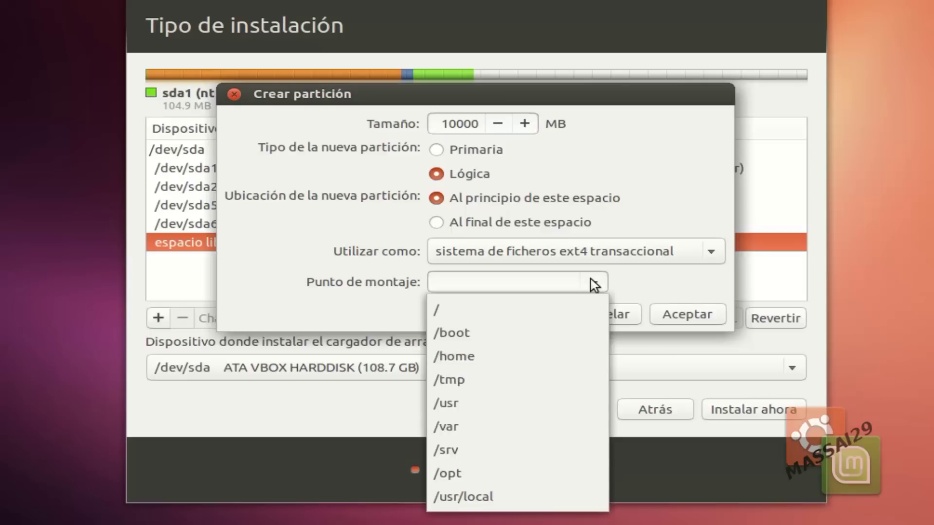
click(553, 356)
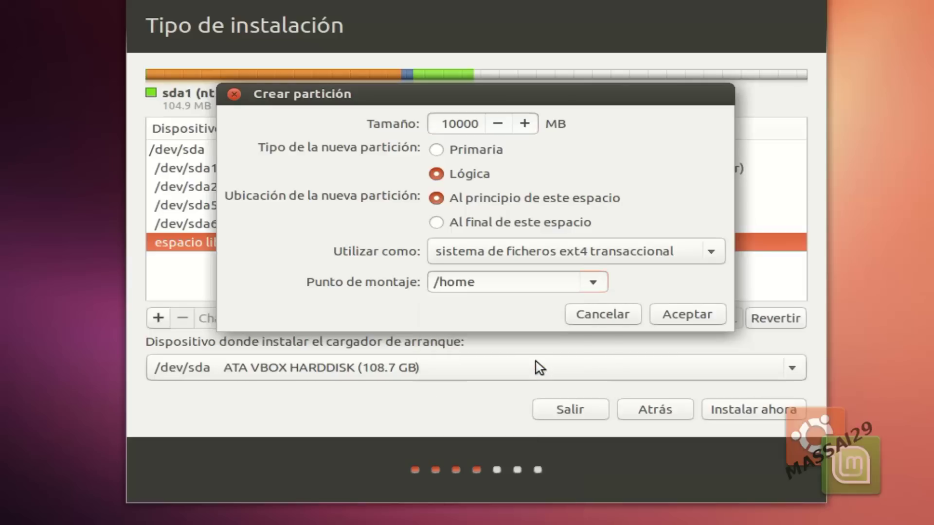
click(477, 121)
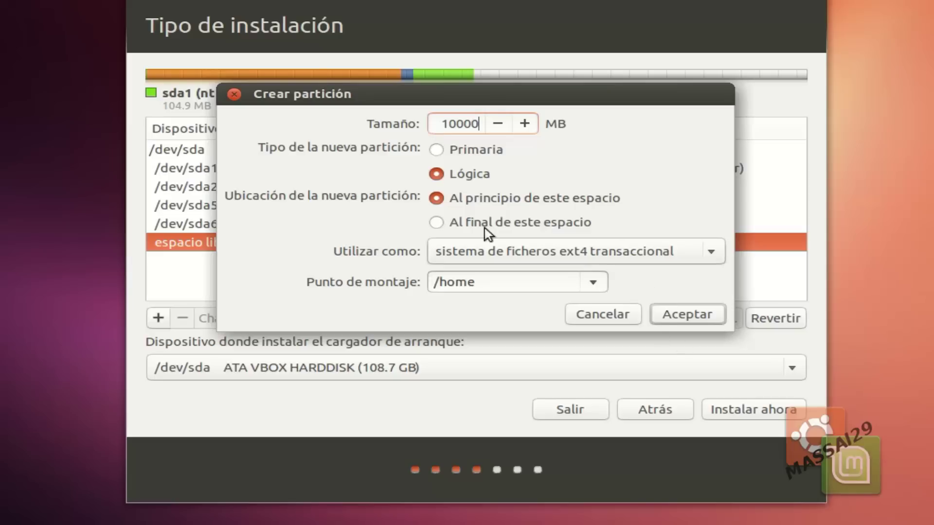
drag(446, 125, 480, 125)
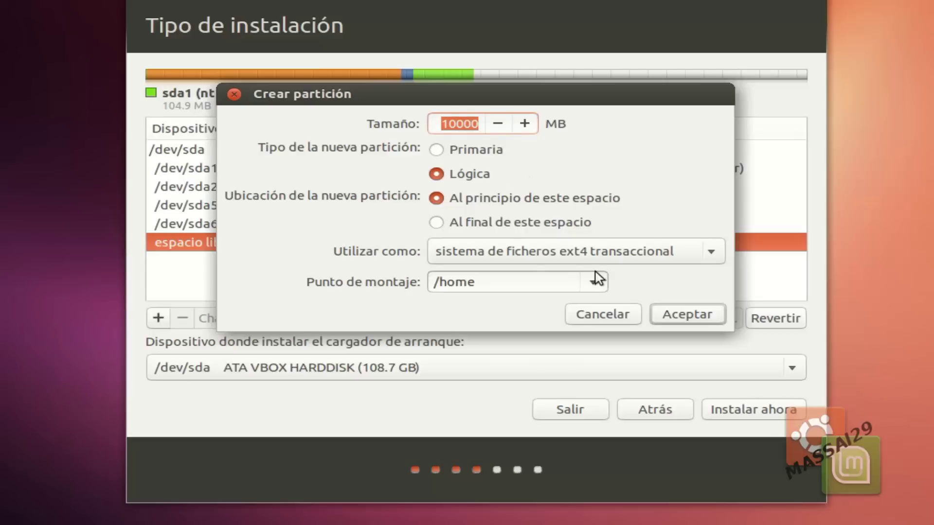
click(681, 316)
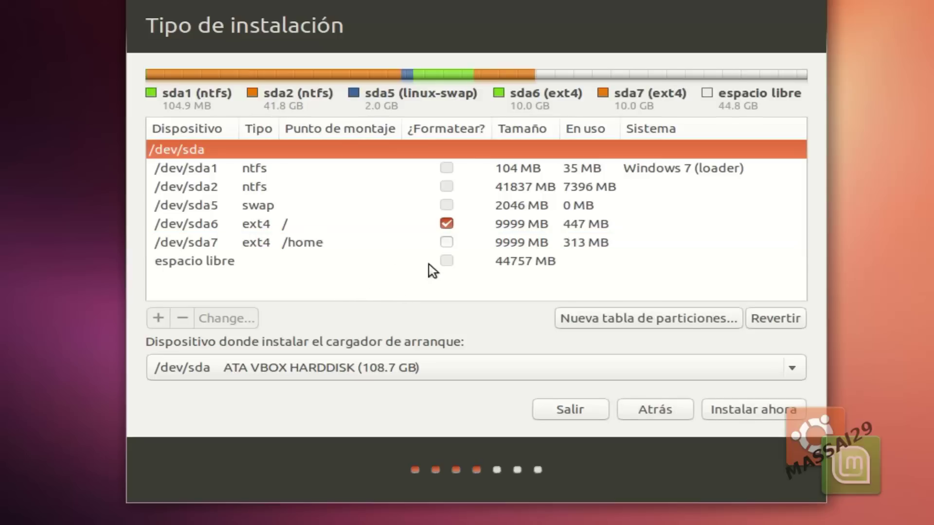
Check the swap, root and /home partitions in the list and start the Ubuntu installation
click(355, 242)
click(298, 225)
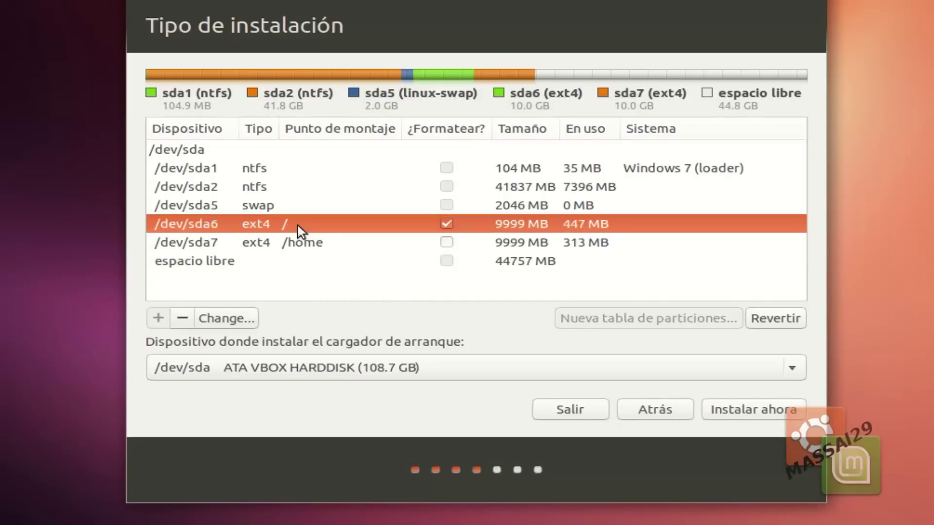
click(262, 204)
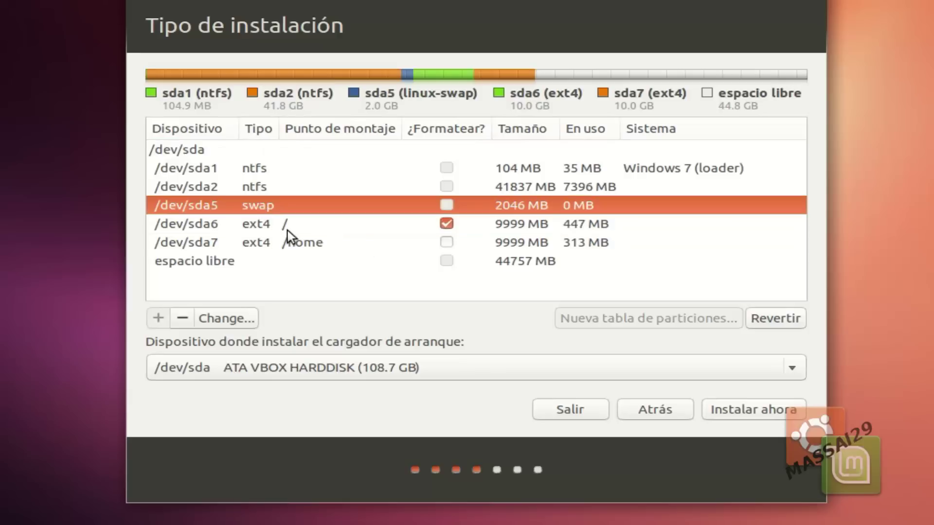
click(285, 231)
click(286, 241)
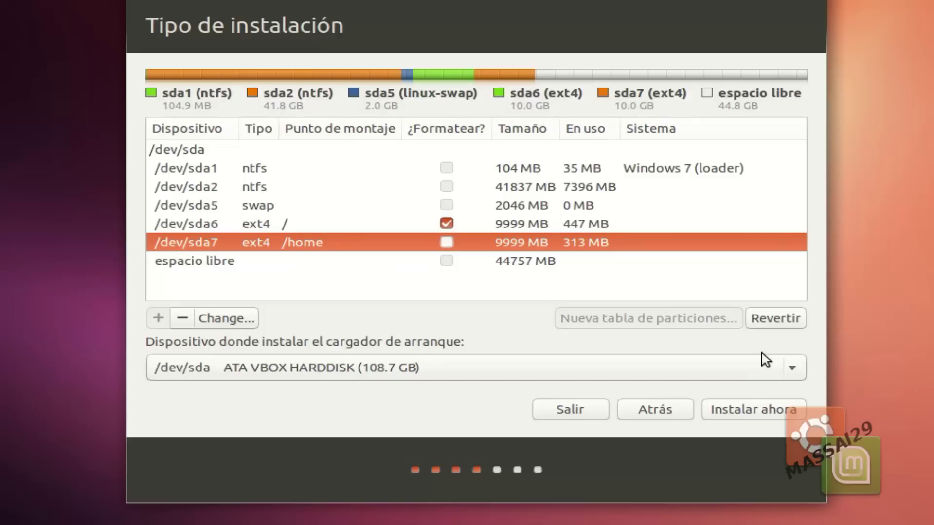
click(742, 416)
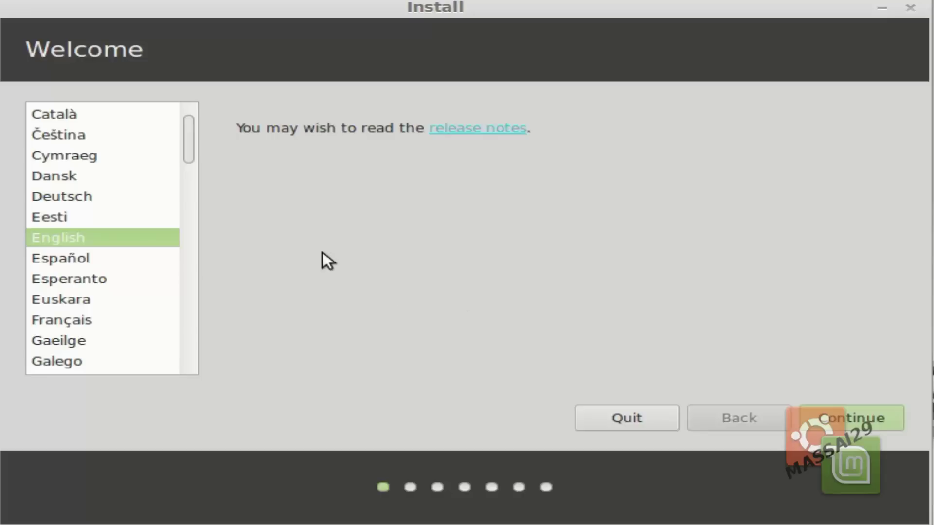
In the Linux Mint installer, set the language to Español and choose Más opciones as the installation type
click(82, 255)
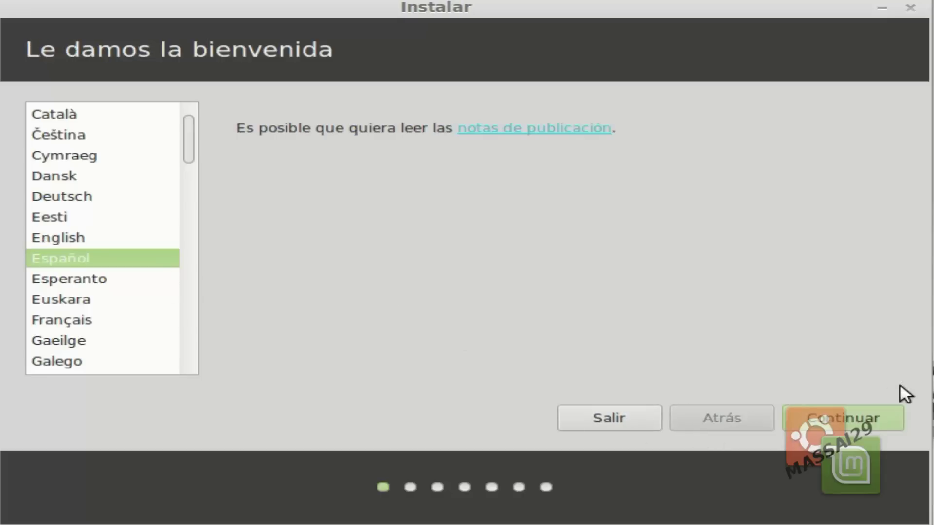
click(845, 419)
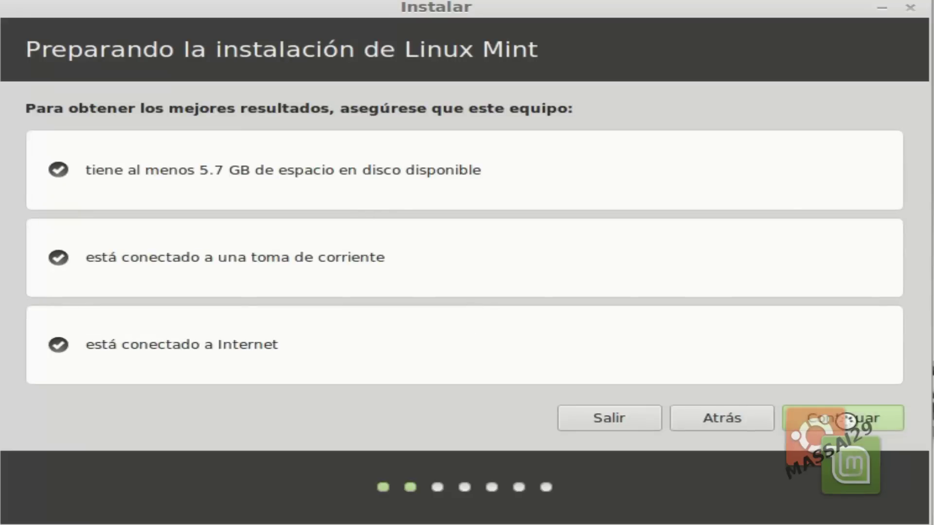
click(845, 422)
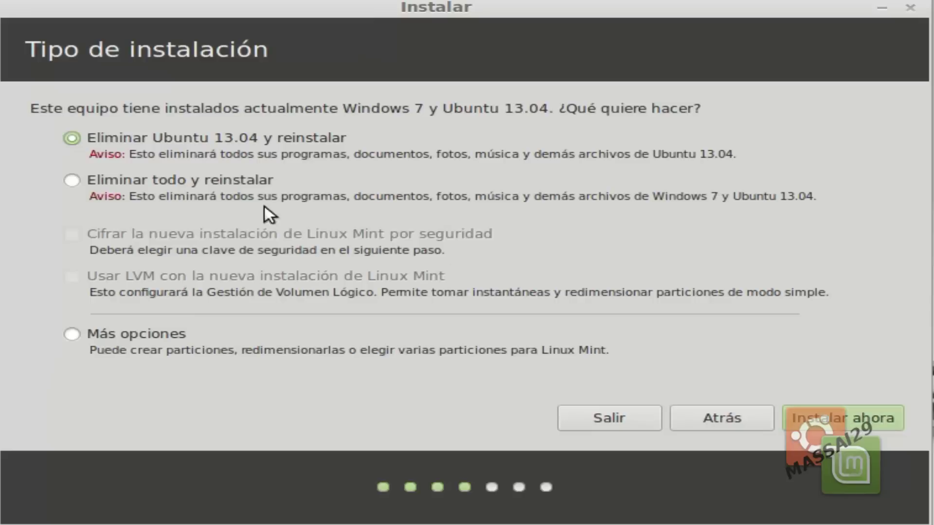
click(81, 332)
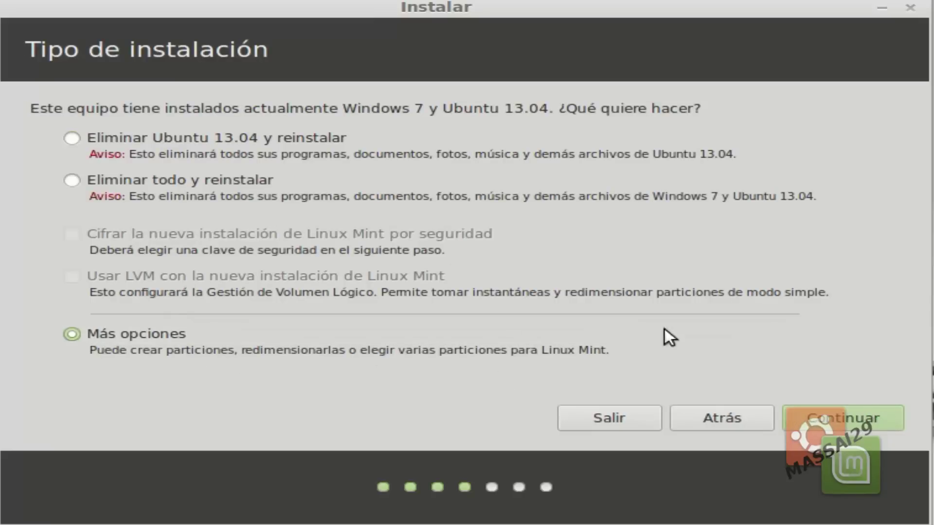
click(863, 428)
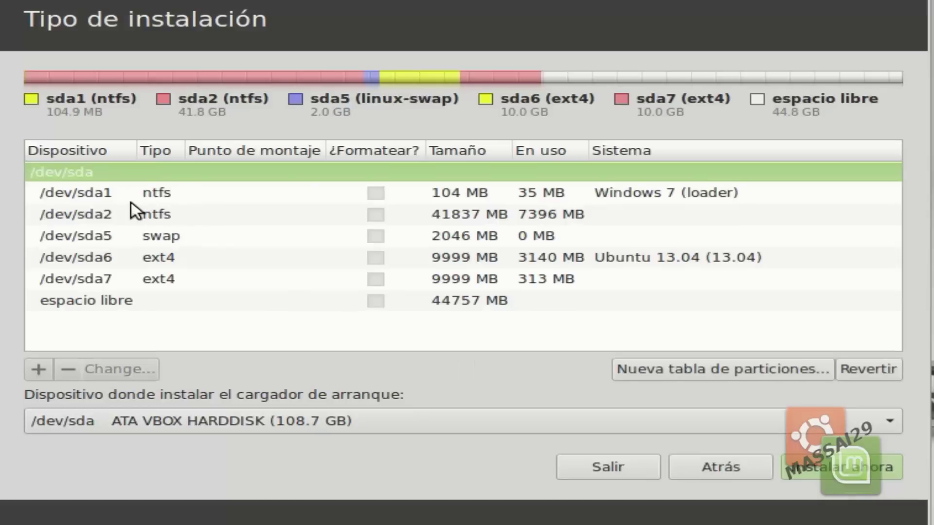
Examine the existing Windows, swap and Ubuntu ext4 partitions in the Linux Mint partition list
click(158, 233)
click(161, 200)
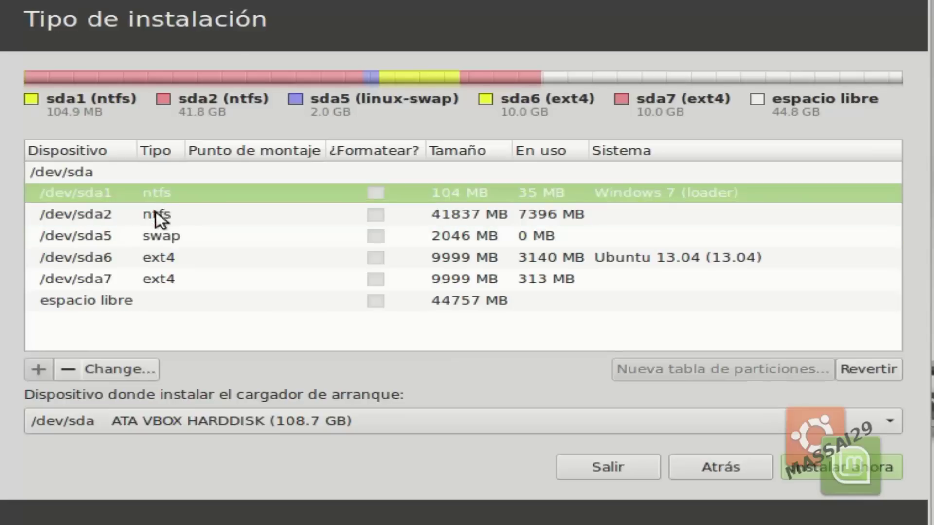
click(156, 214)
click(183, 195)
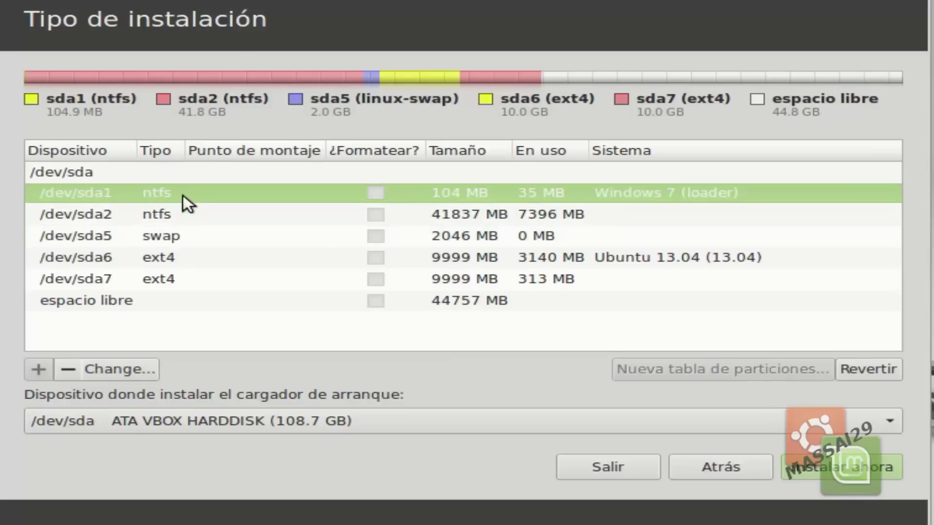
click(176, 239)
click(170, 258)
click(170, 281)
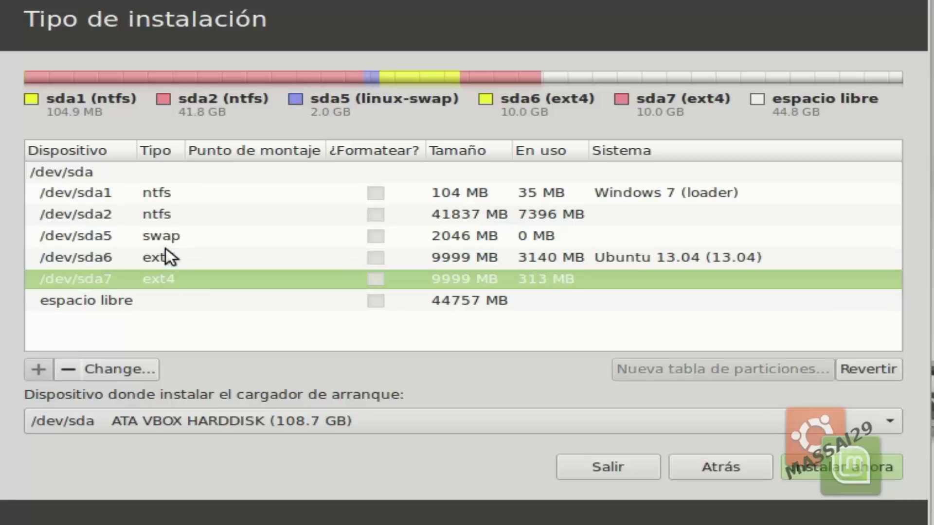
click(167, 253)
click(168, 242)
click(168, 258)
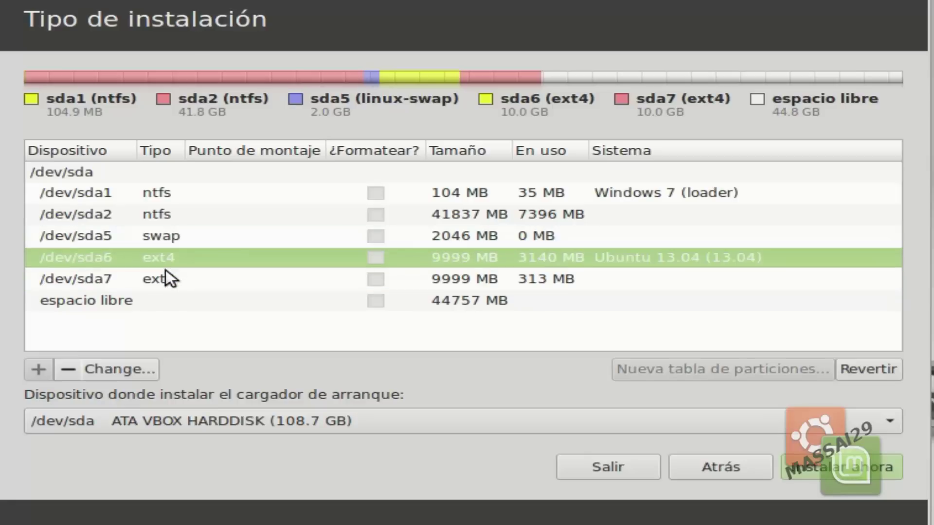
click(166, 278)
click(165, 256)
click(165, 280)
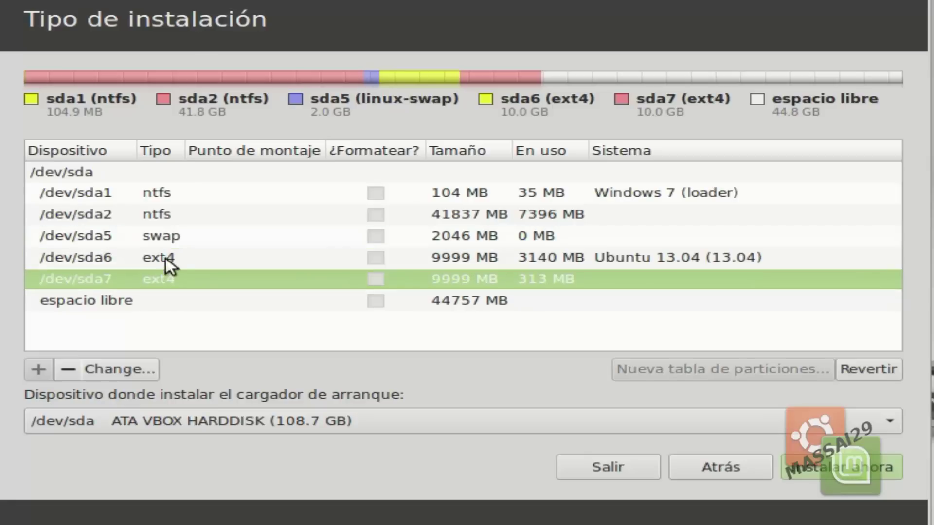
click(166, 260)
click(168, 283)
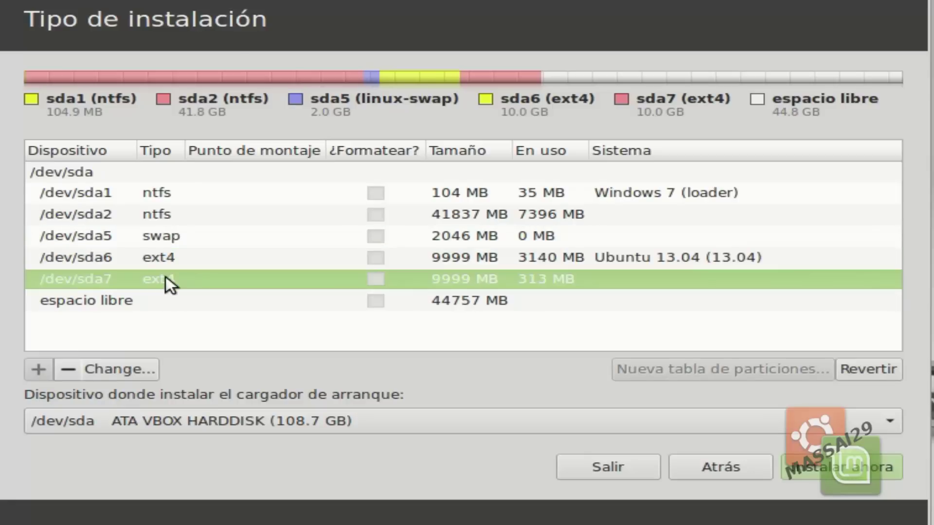
Start a logical partition in the free space after /dev/sda7 and set its size to 10000 MB
click(149, 301)
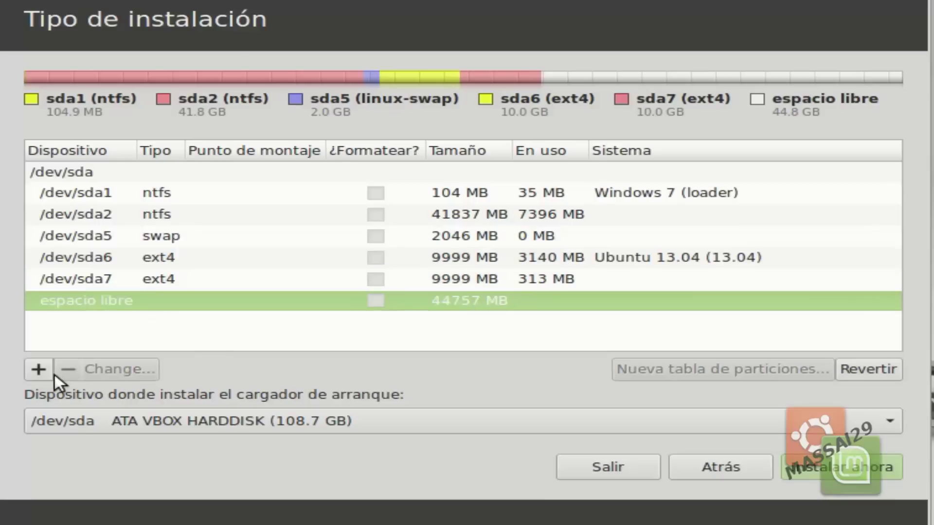
click(39, 370)
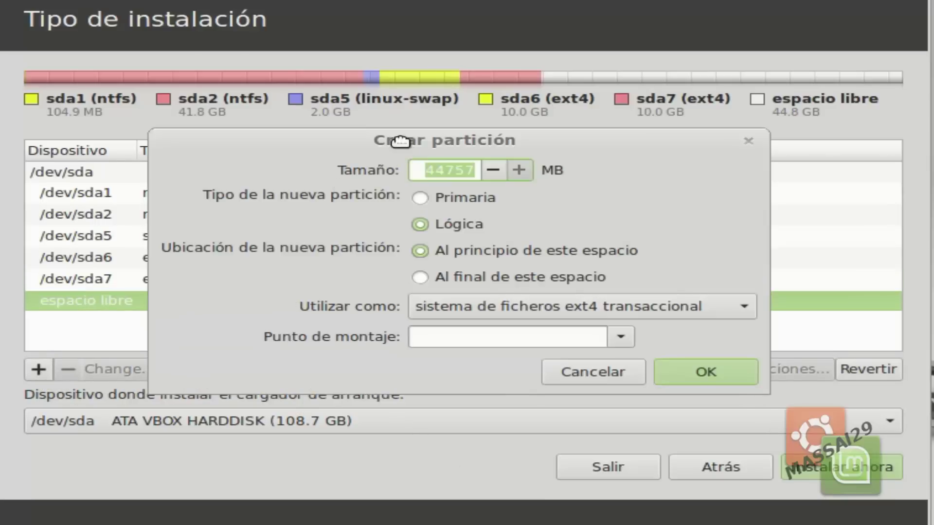
drag(399, 141, 278, 329)
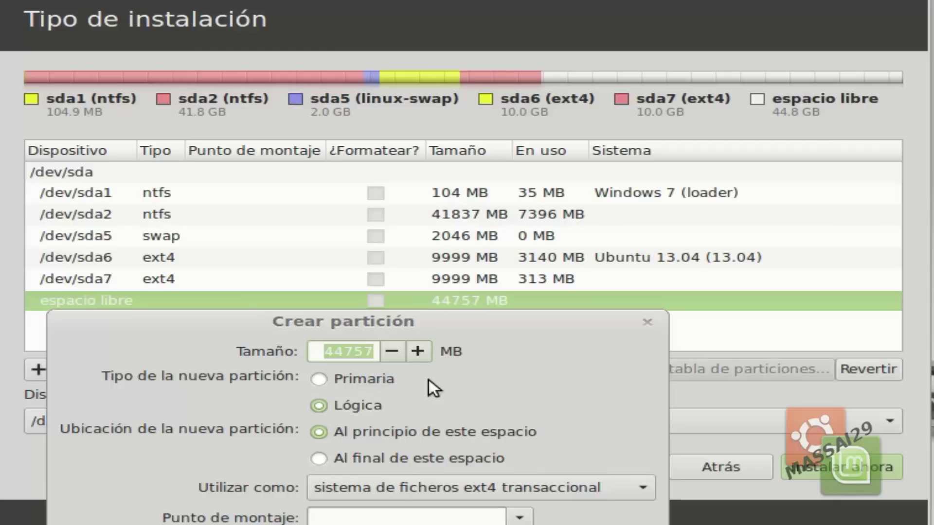
drag(388, 322, 322, 345)
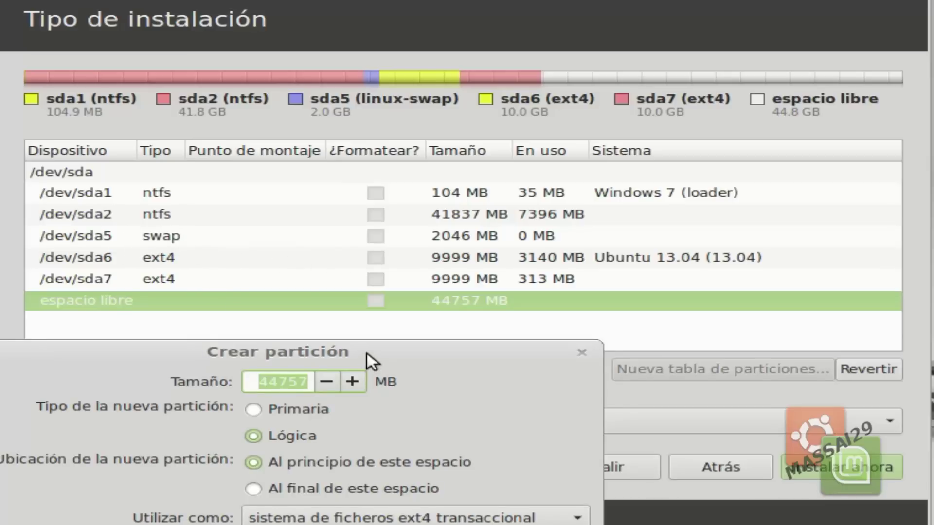
drag(366, 352, 424, 326)
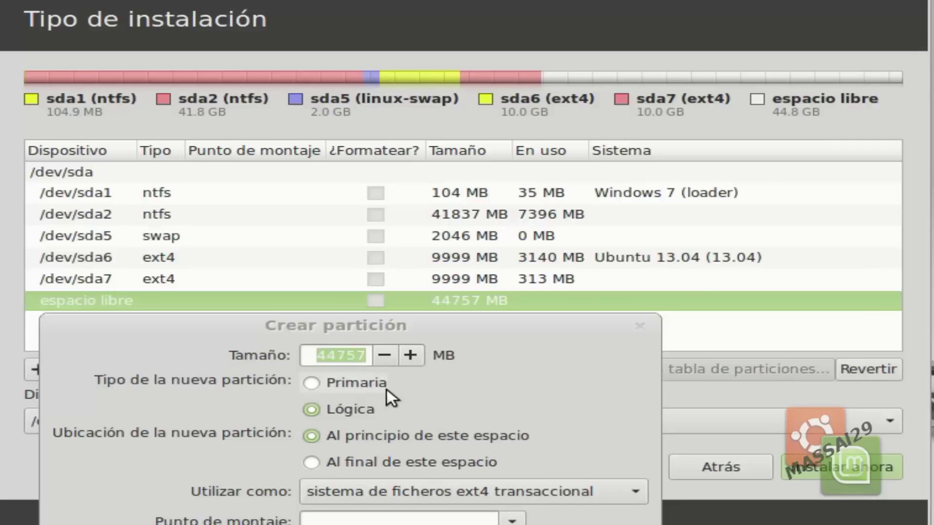
click(360, 412)
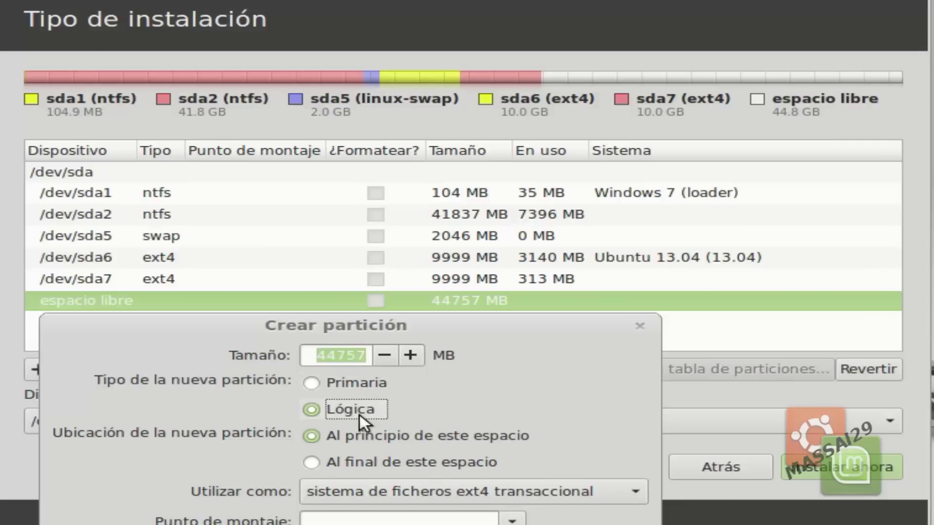
click(358, 354)
key(ctrl+a)
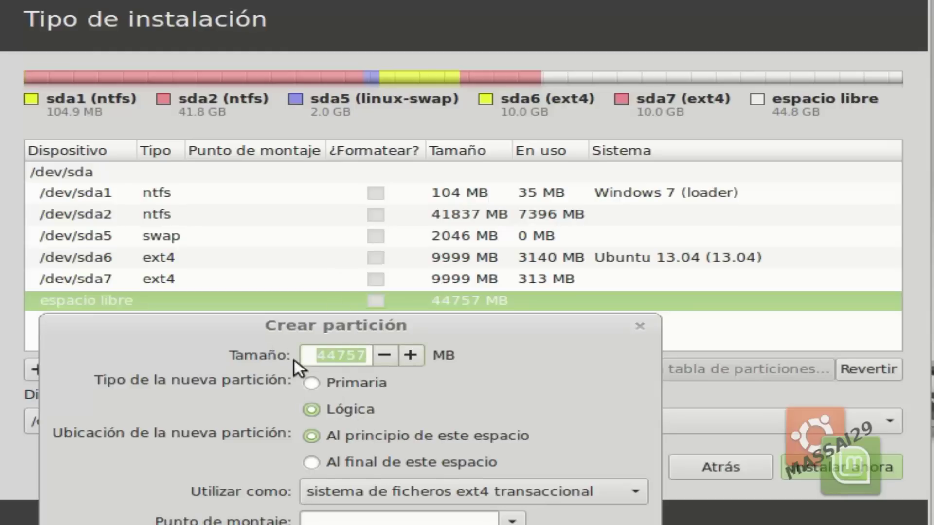
key(BackSpace)
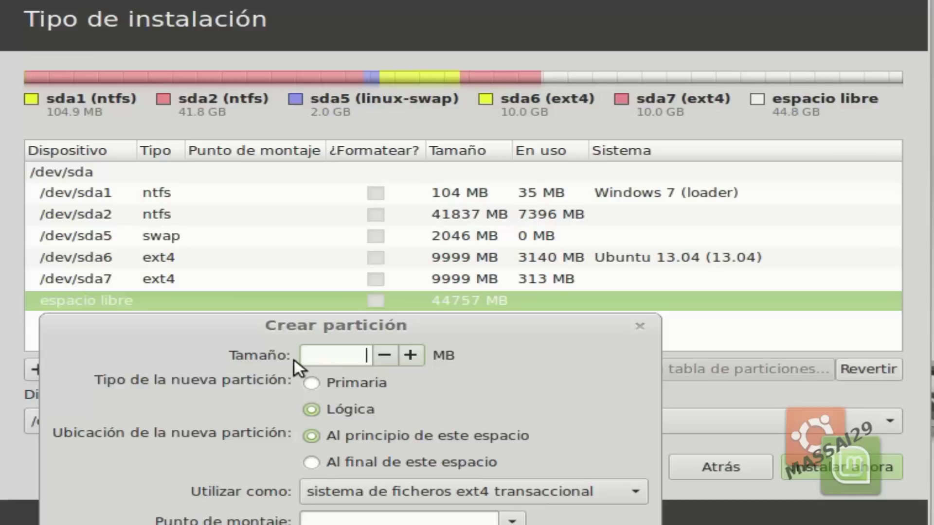
text(10000)
drag(340, 356, 374, 357)
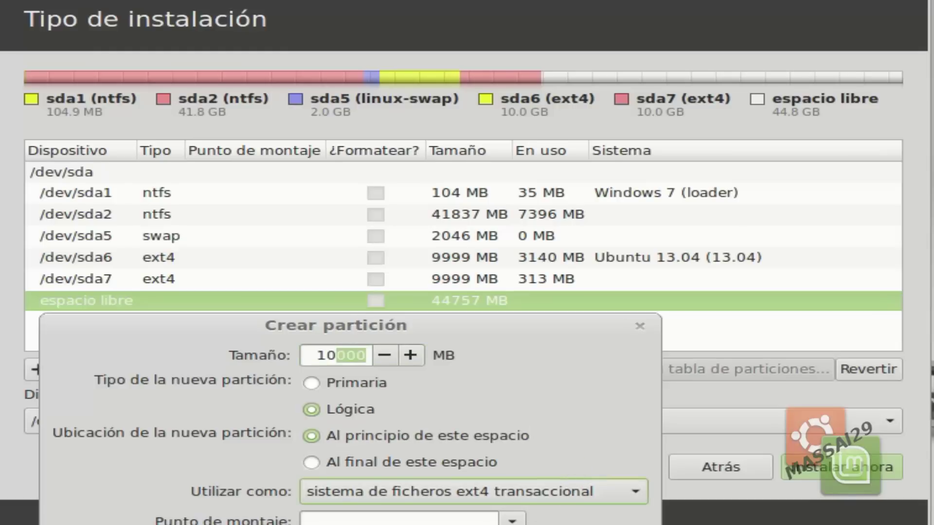
Set the mount point of Linux Mint's new ext4 partition to / and create the partition
click(510, 492)
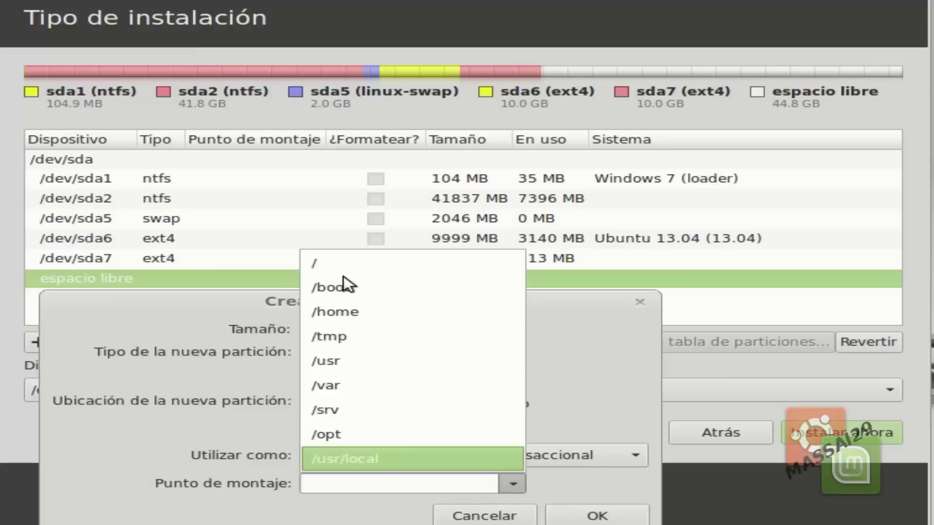
click(315, 265)
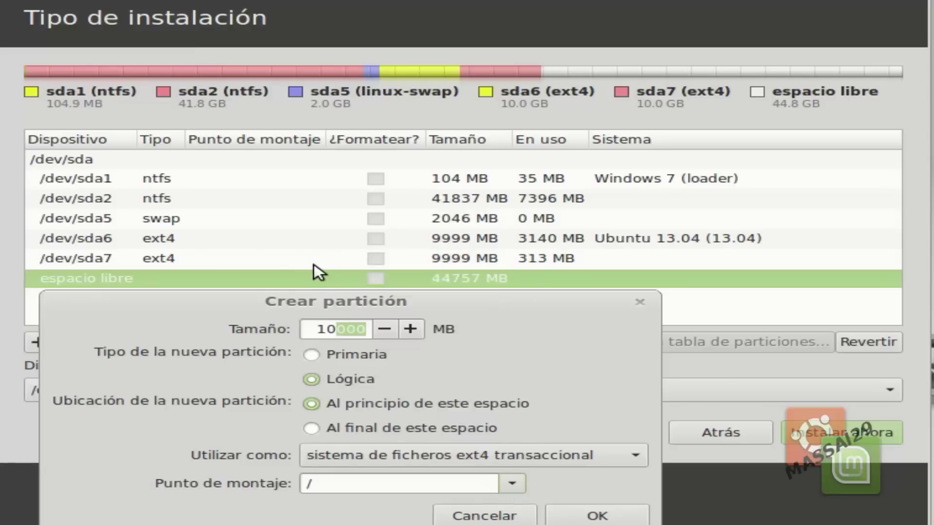
click(596, 515)
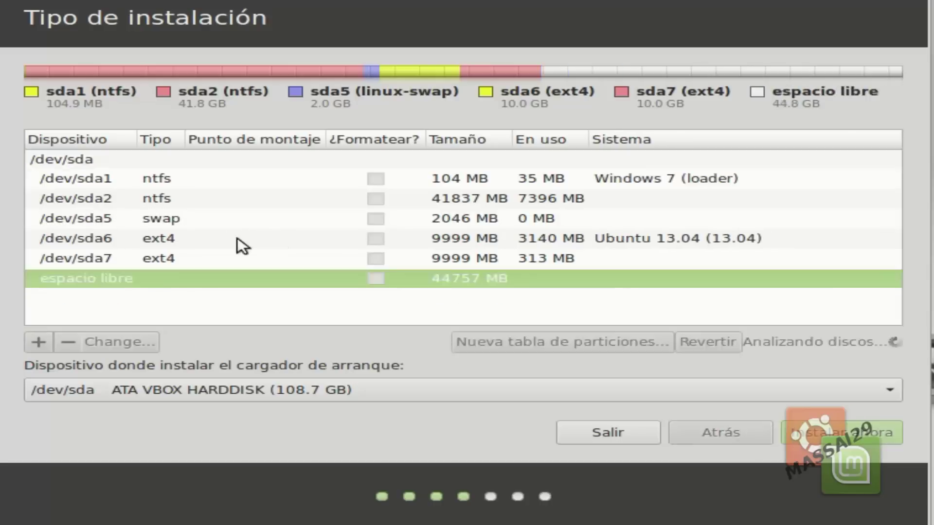
Create a 10000 MB logical ext4 partition with mount point /home in the free space after /dev/sda8
click(190, 221)
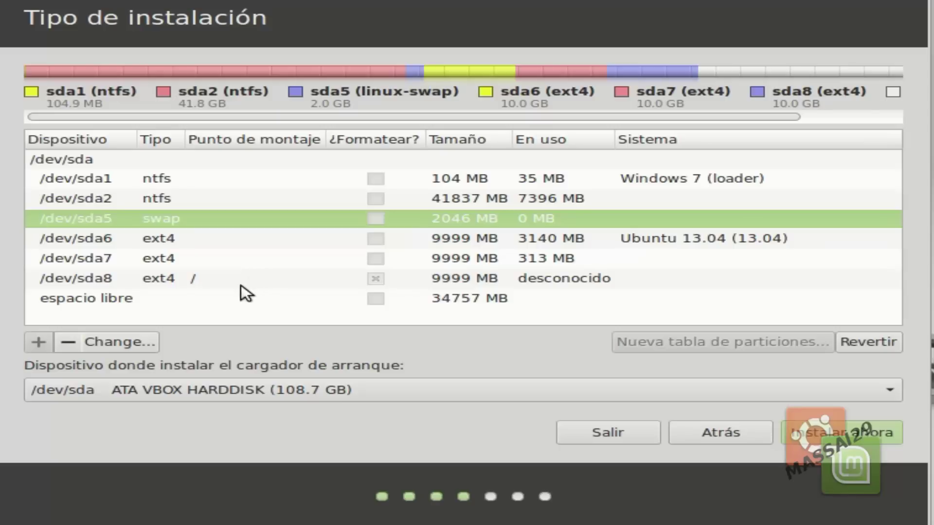
click(119, 306)
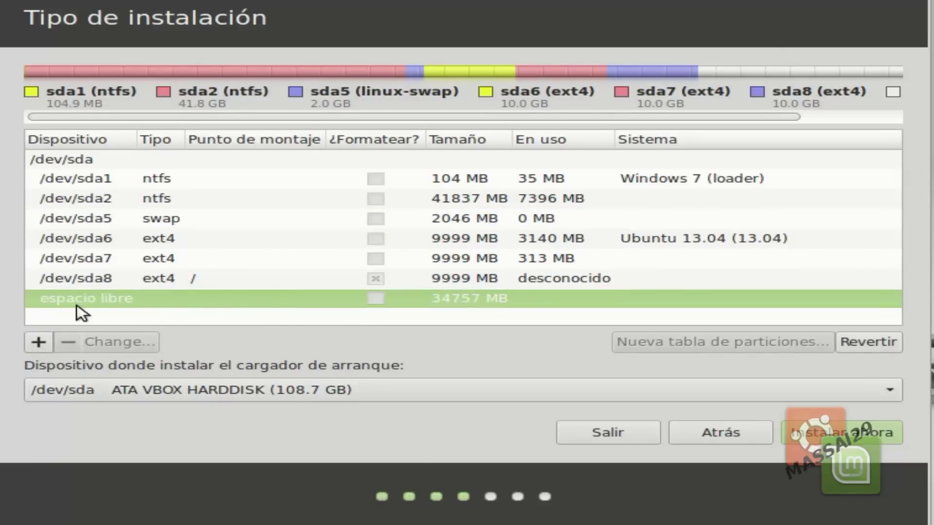
click(39, 342)
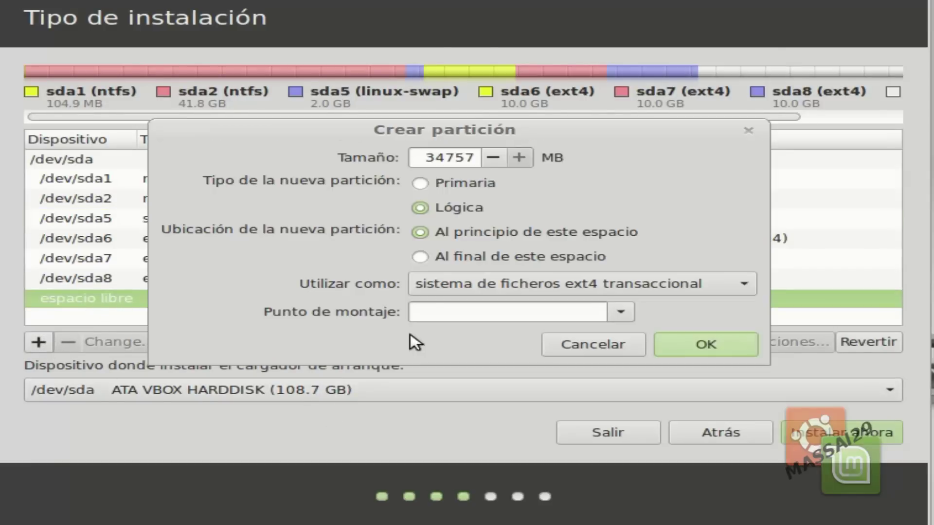
drag(465, 160, 396, 154)
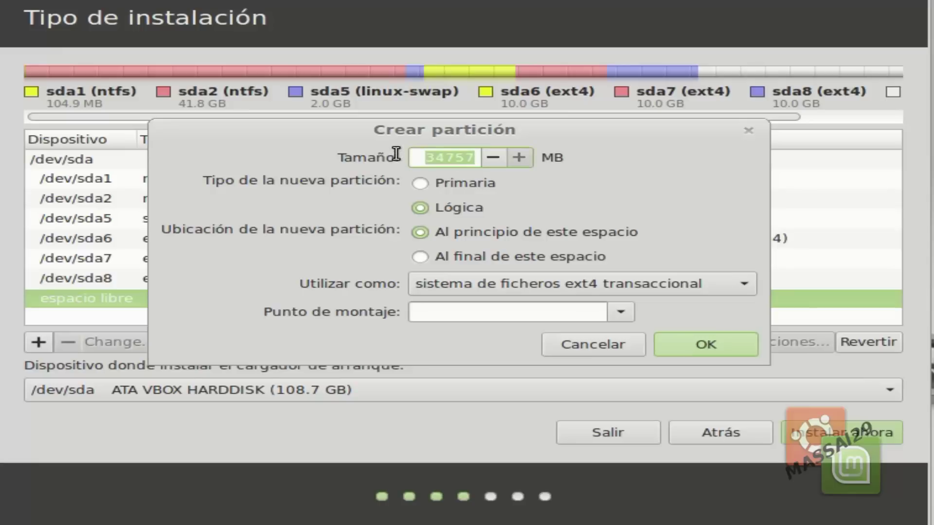
text(10000)
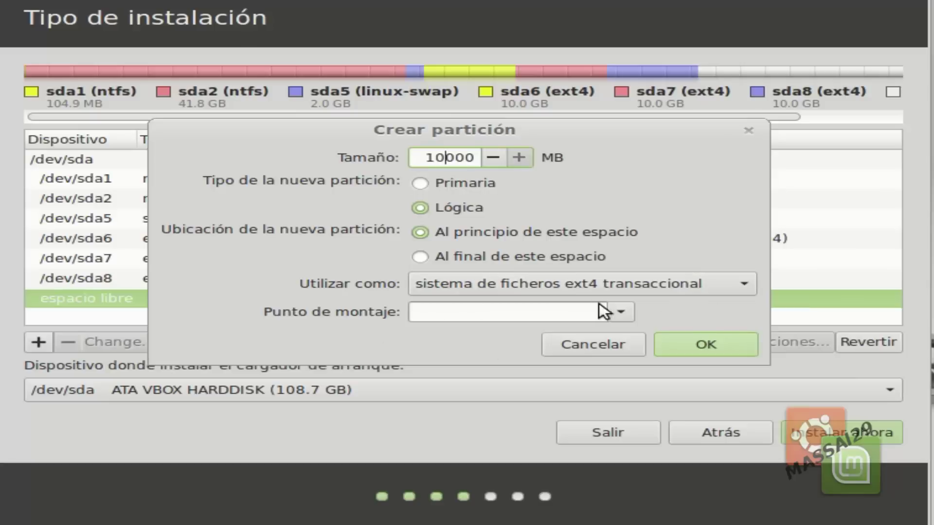
click(621, 315)
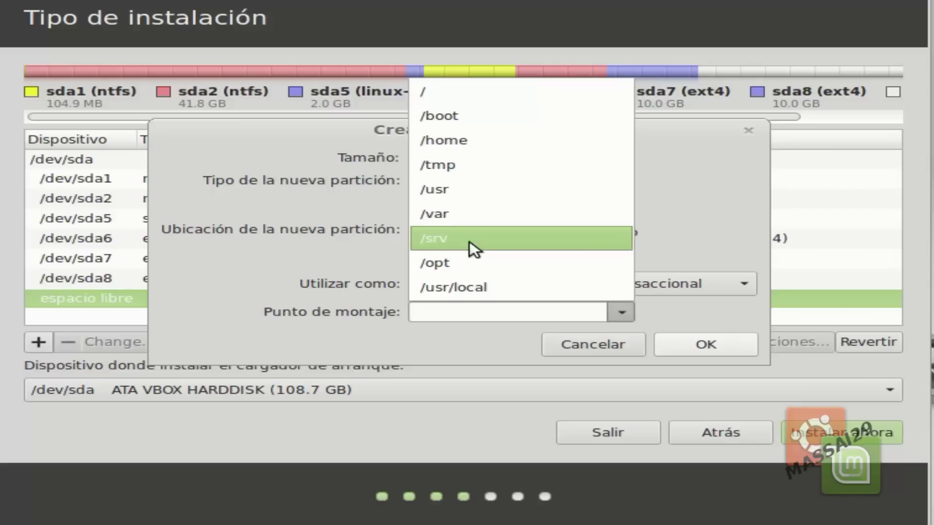
click(458, 140)
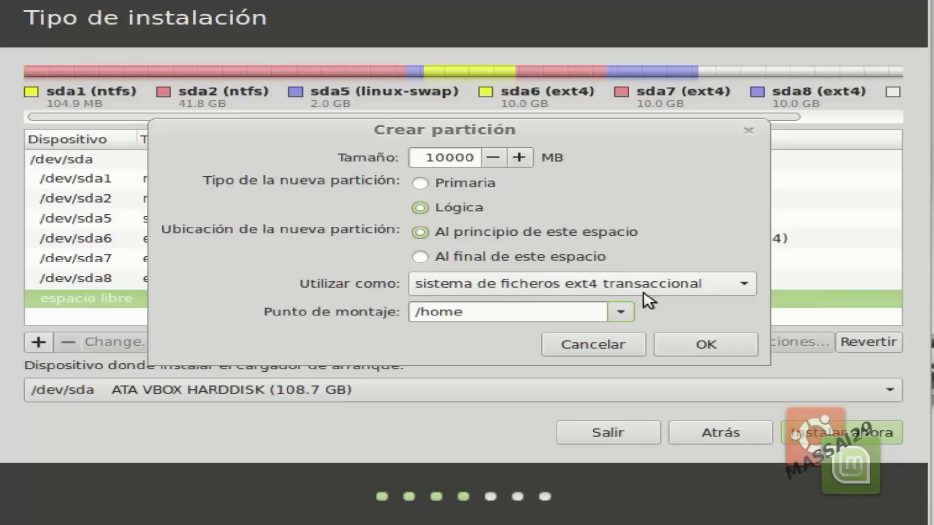
click(686, 350)
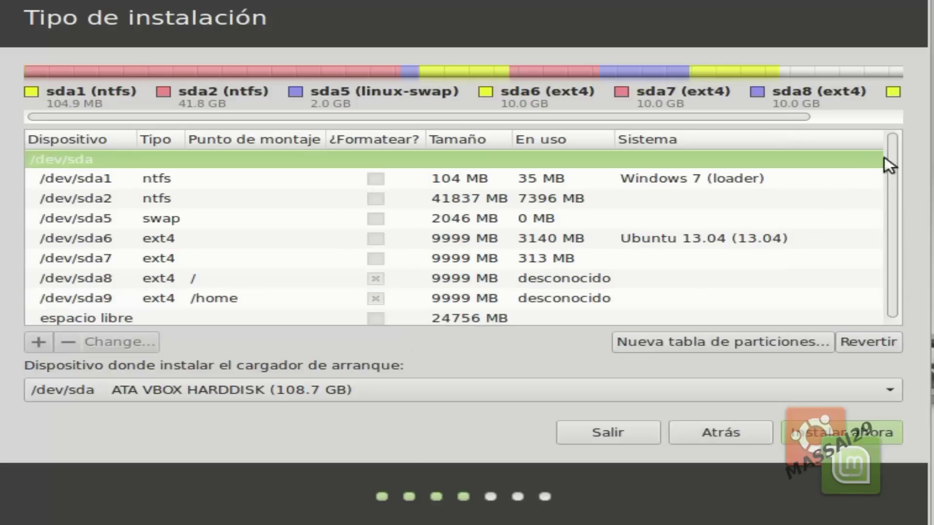
Review the partition list, including Linux Mint's / and /home partitions and the existing swap, and start the installation
scroll(895, 252, down, 1)
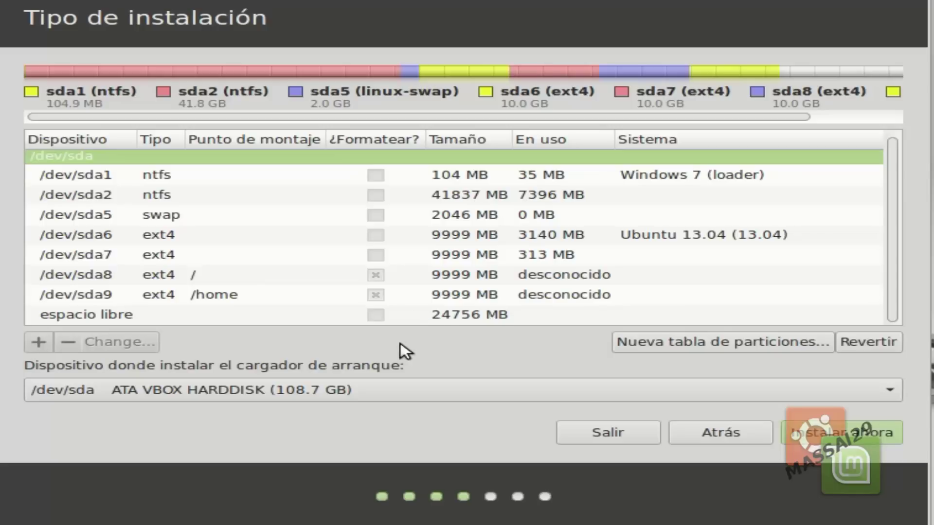
click(445, 315)
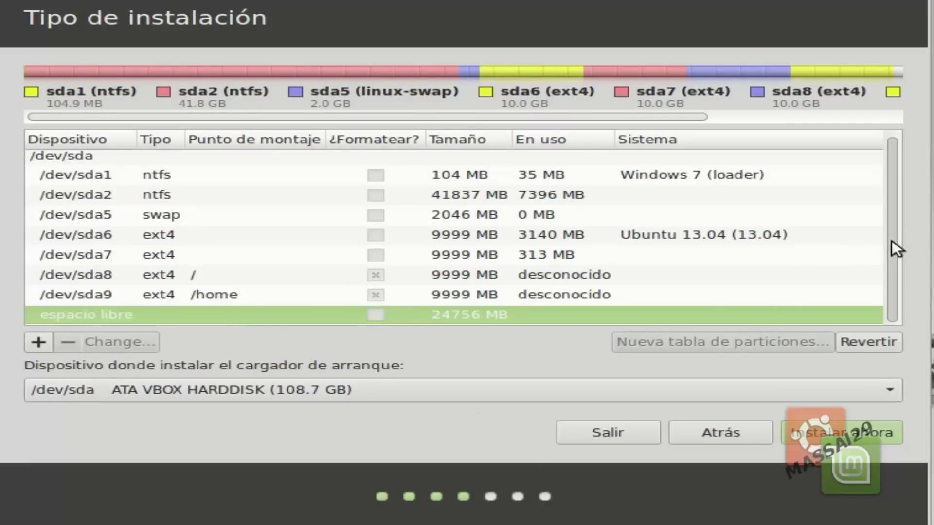
drag(892, 240, 897, 287)
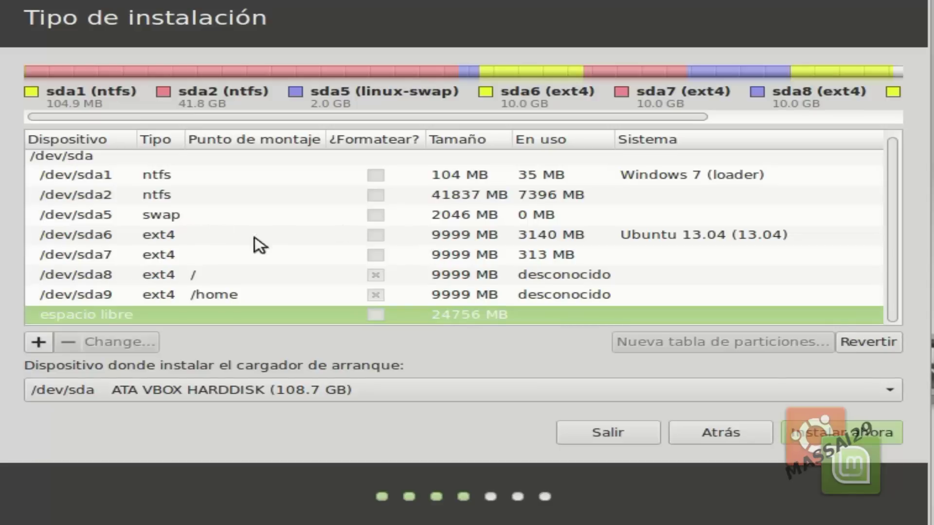
click(165, 293)
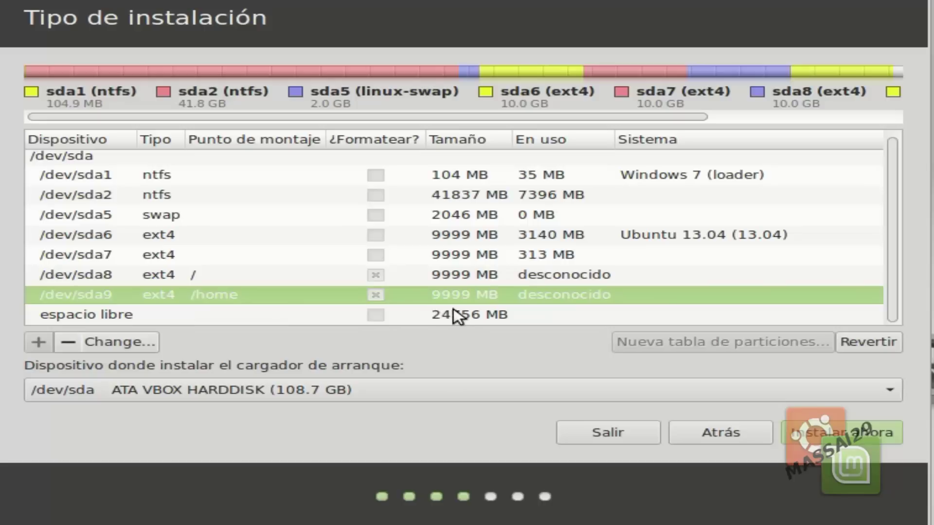
click(411, 316)
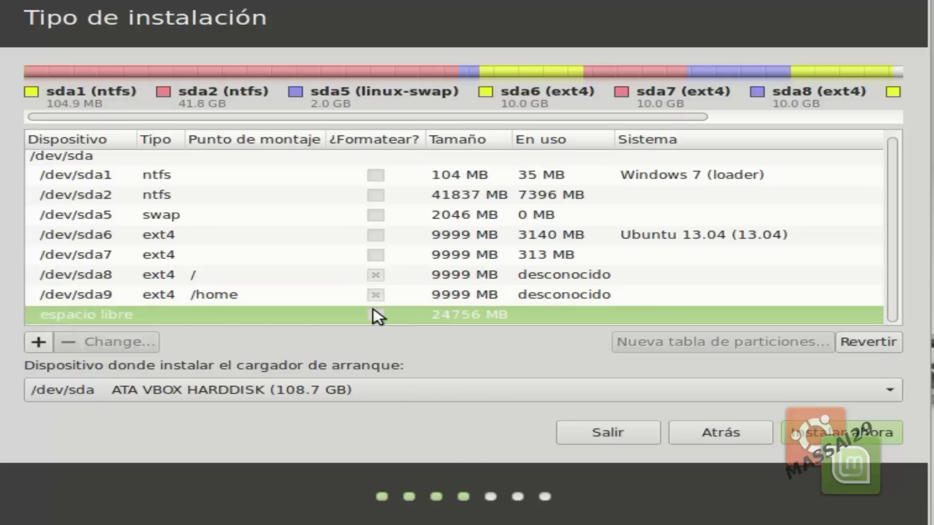
click(219, 294)
click(209, 274)
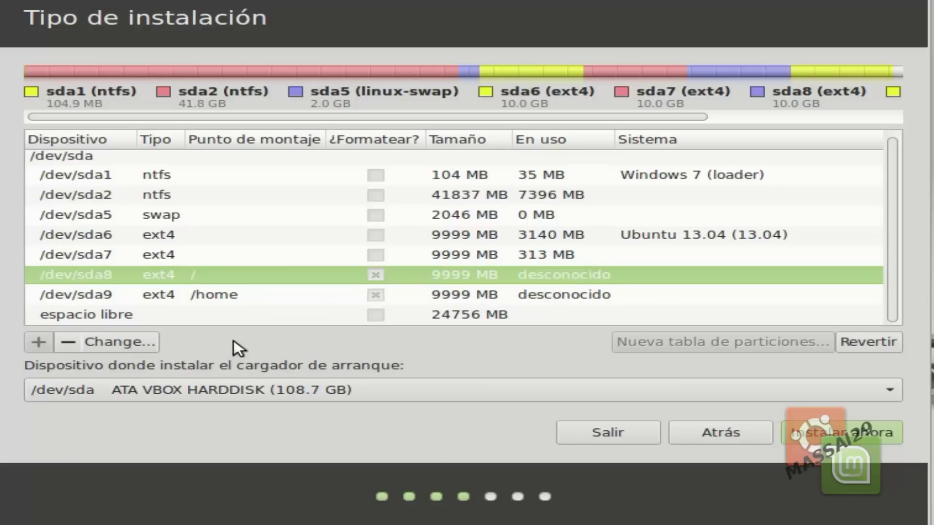
click(165, 218)
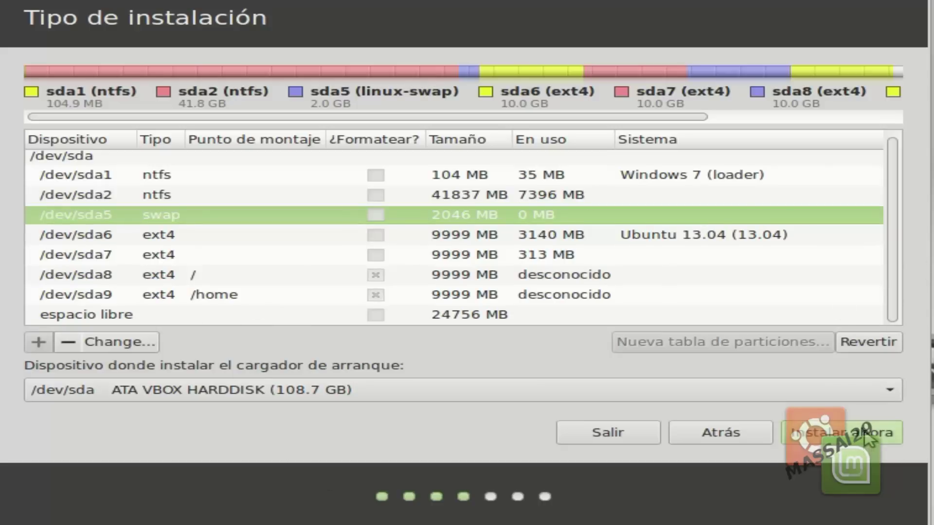
click(900, 438)
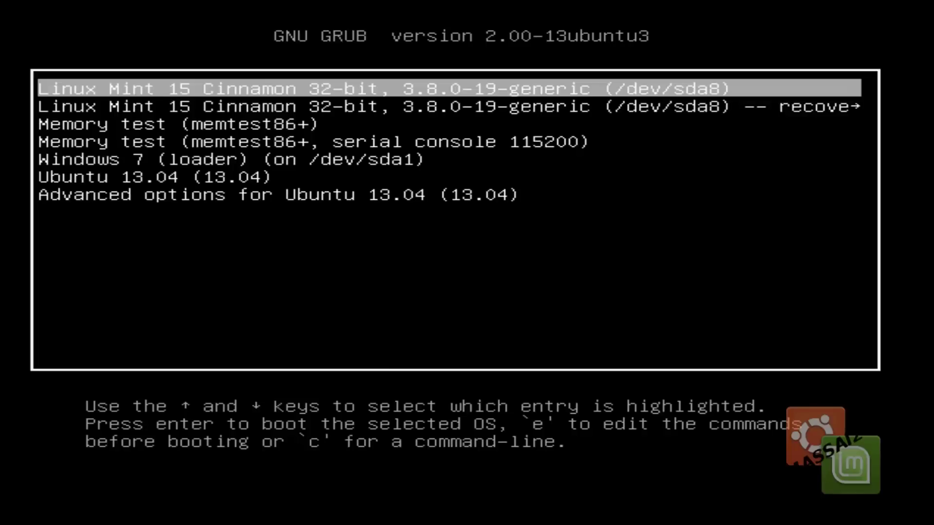
Examine the Linux Mint 15 Cinnamon normal and recovery entries in the GRUB boot menu
key(Down)
key(Down)
key(Up)
key(Up)
key(Down)
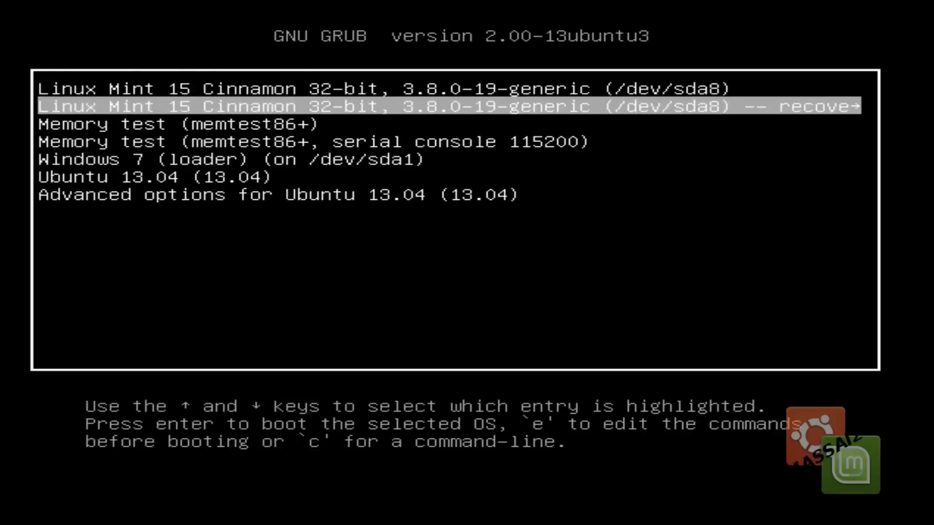
key(Up)
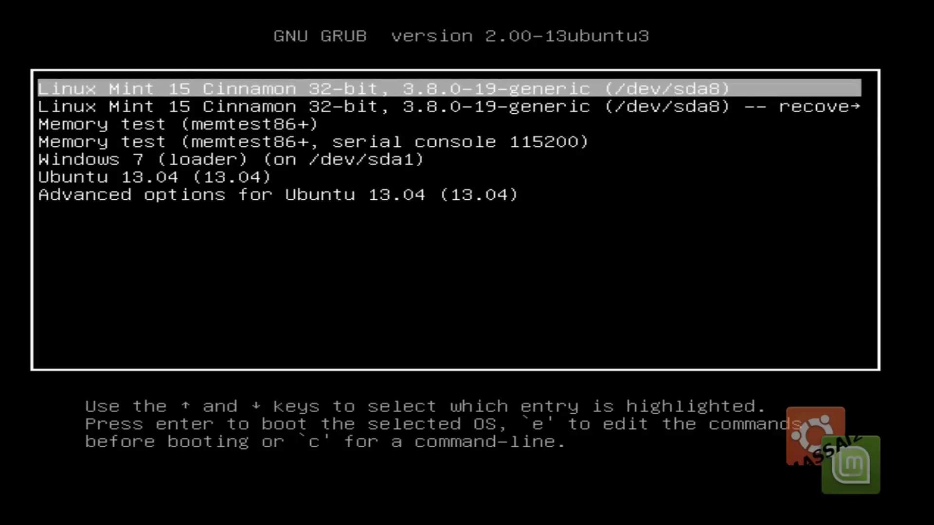
key(Down)
key(Down)
key(Up)
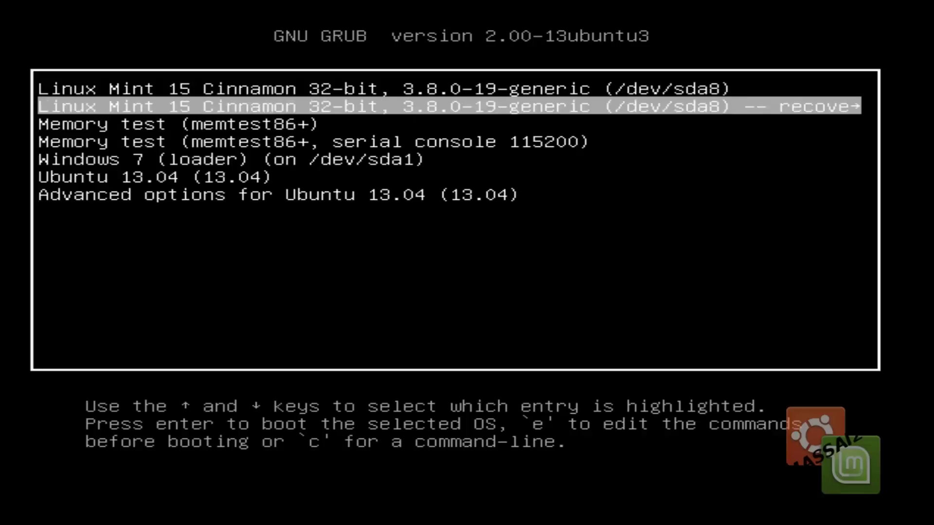
key(Up)
key(Down)
key(Up)
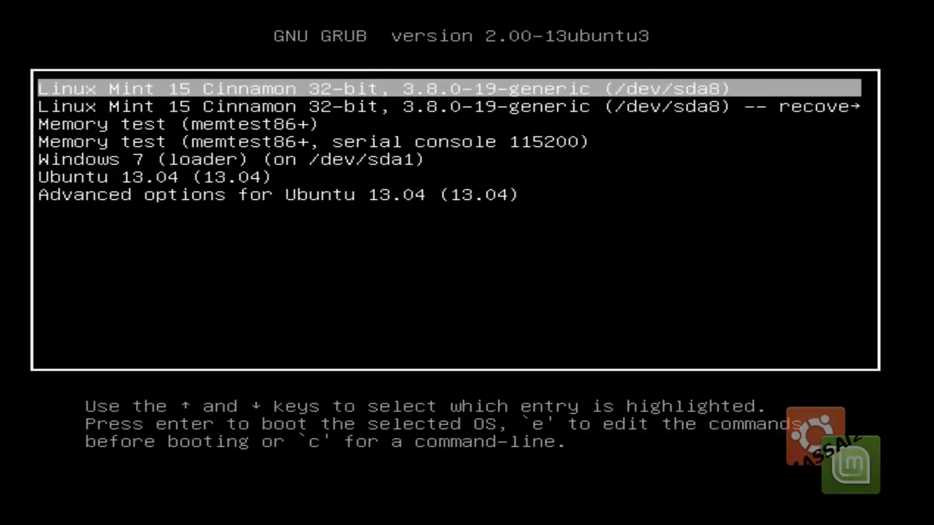
key(Down)
key(Up)
key(Down)
key(Down)
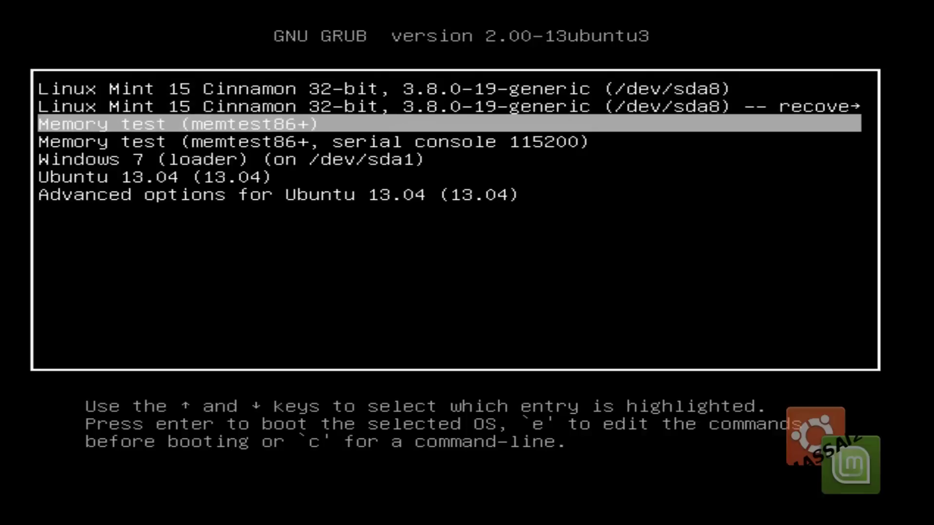
key(Up)
key(Up)
key(Down)
key(Up)
key(Down)
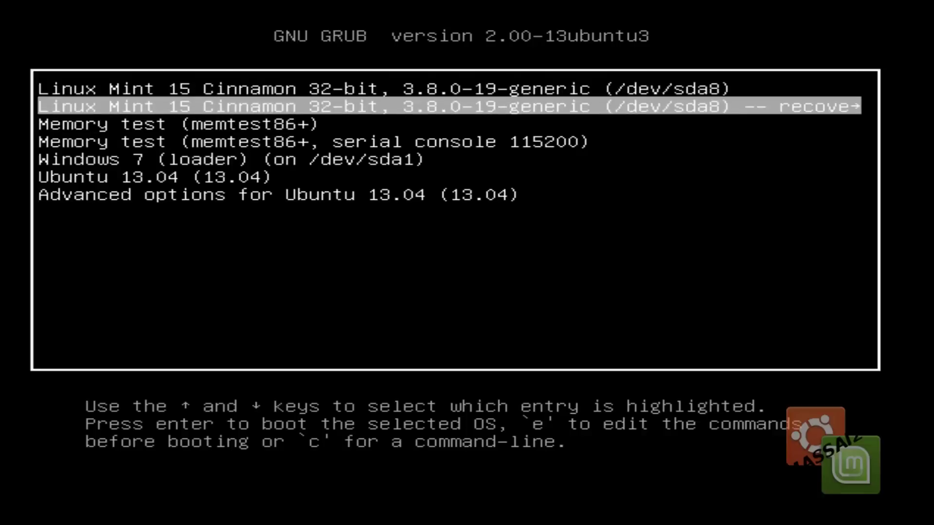
Examine the Windows 7 and Ubuntu 13.04 entries in the GRUB boot menu, including Ubuntu's advanced options
key(Down)
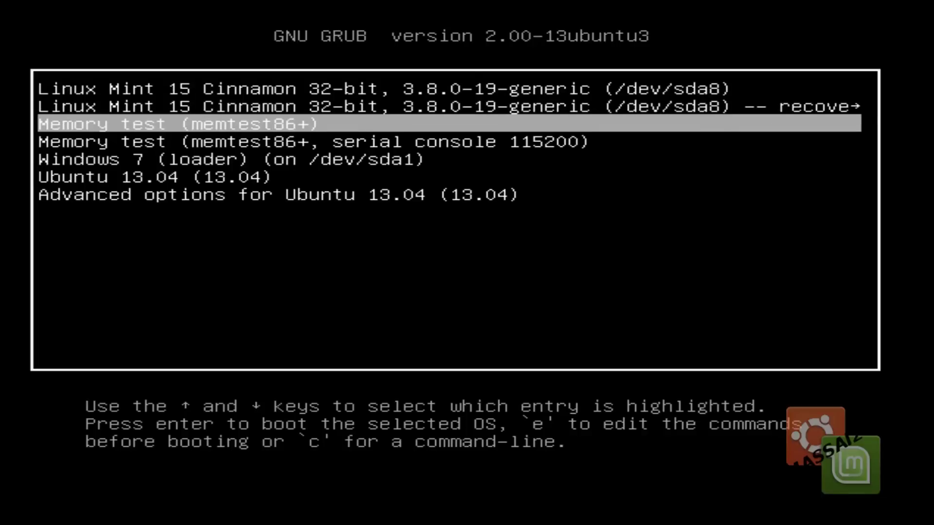
key(Down)
key(Down)
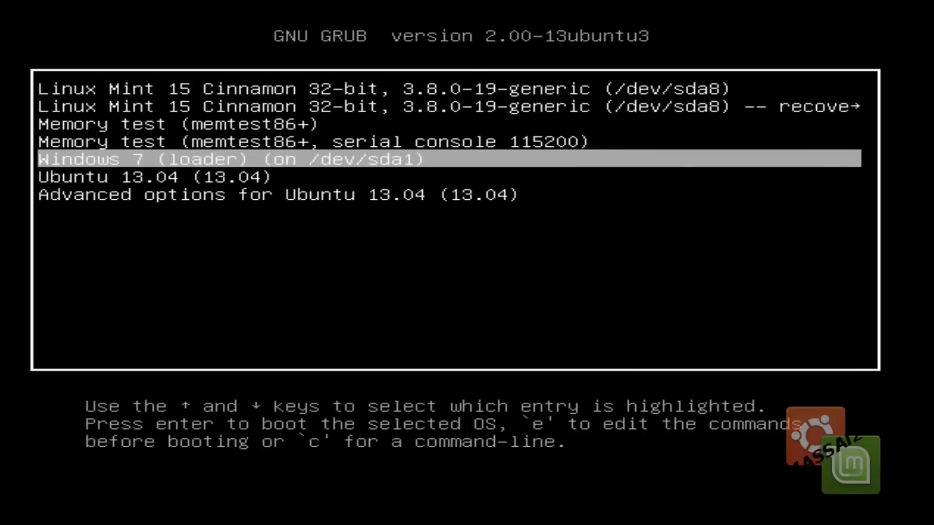
key(Down)
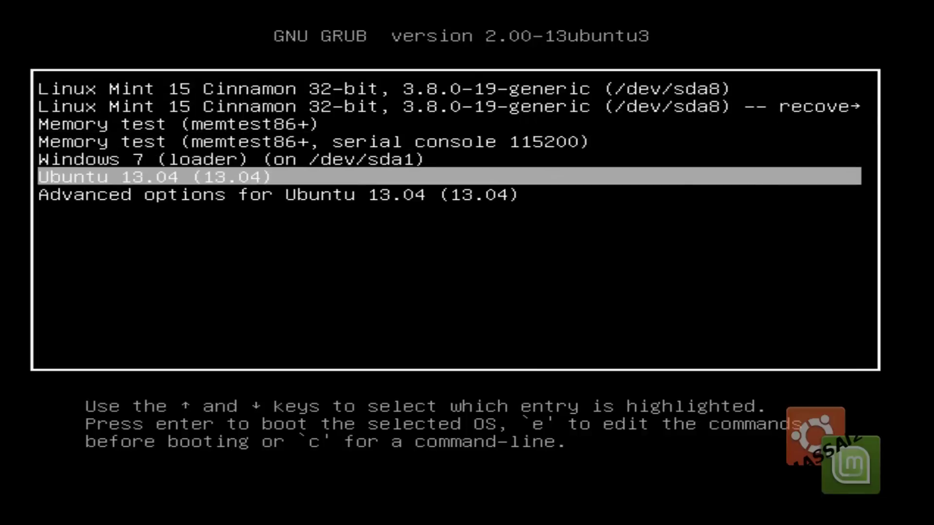
key(Down)
key(Up)
key(Down)
key(Up)
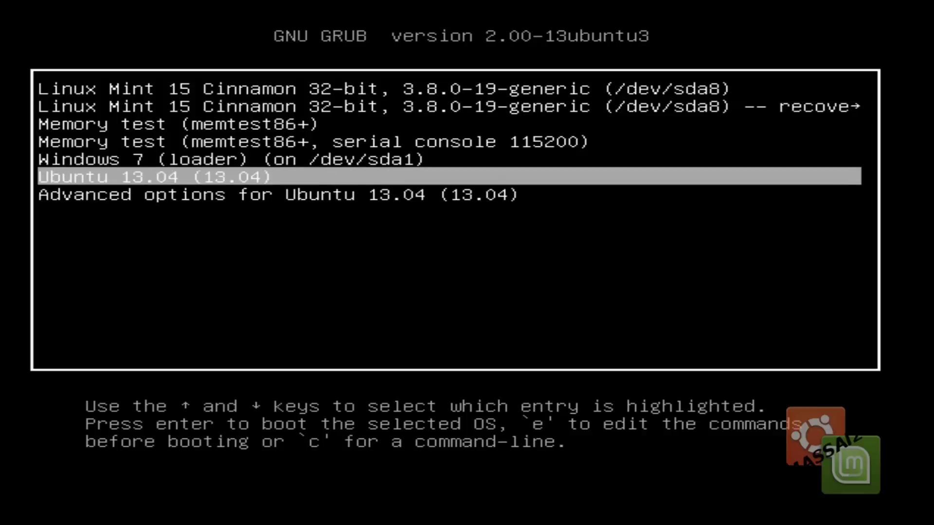